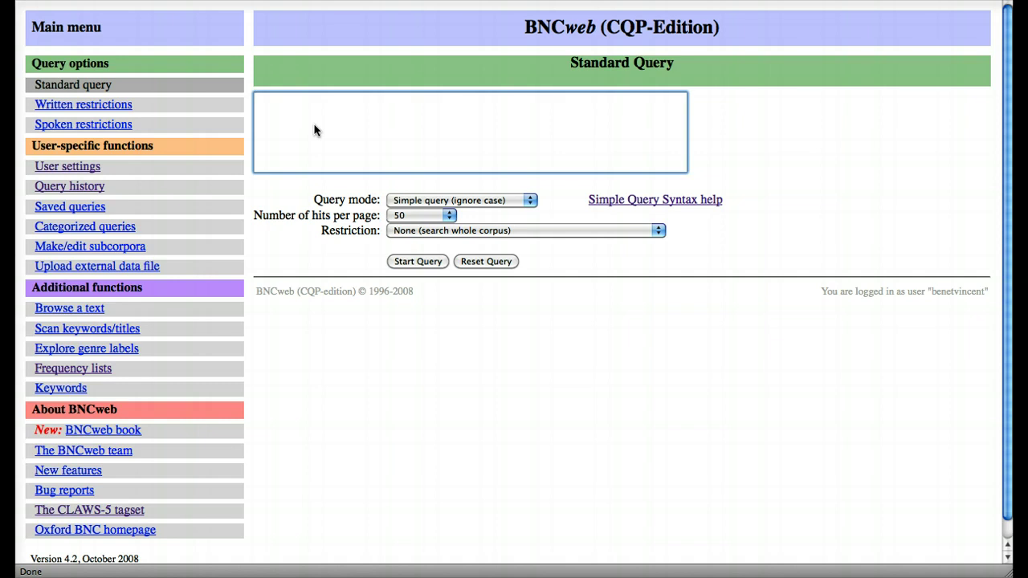
- Run a simple query for "light" across the whole corpus and check the tags on the first two hits
type("light")
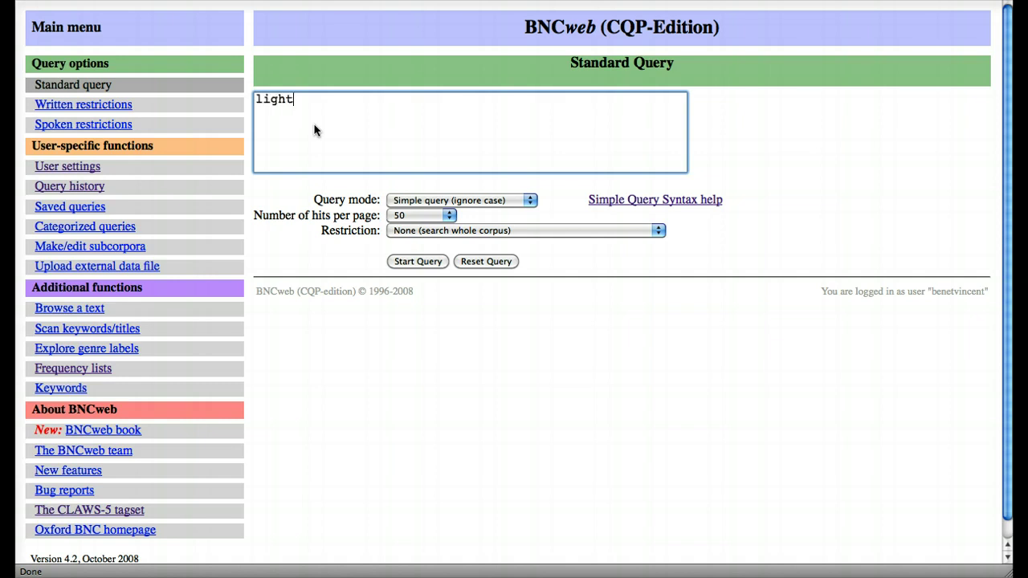
left_click(416, 262)
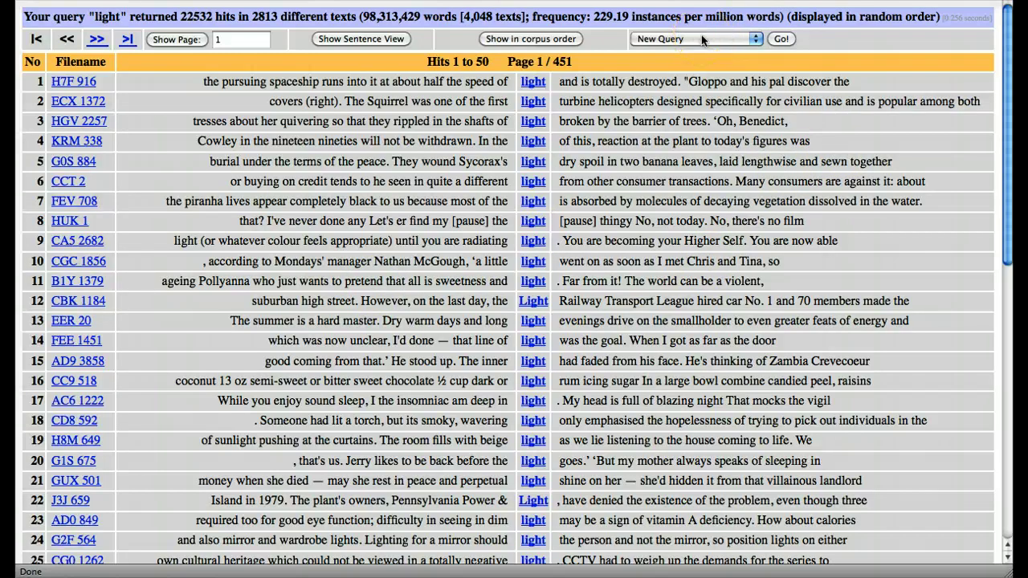
mouse_move(534, 84)
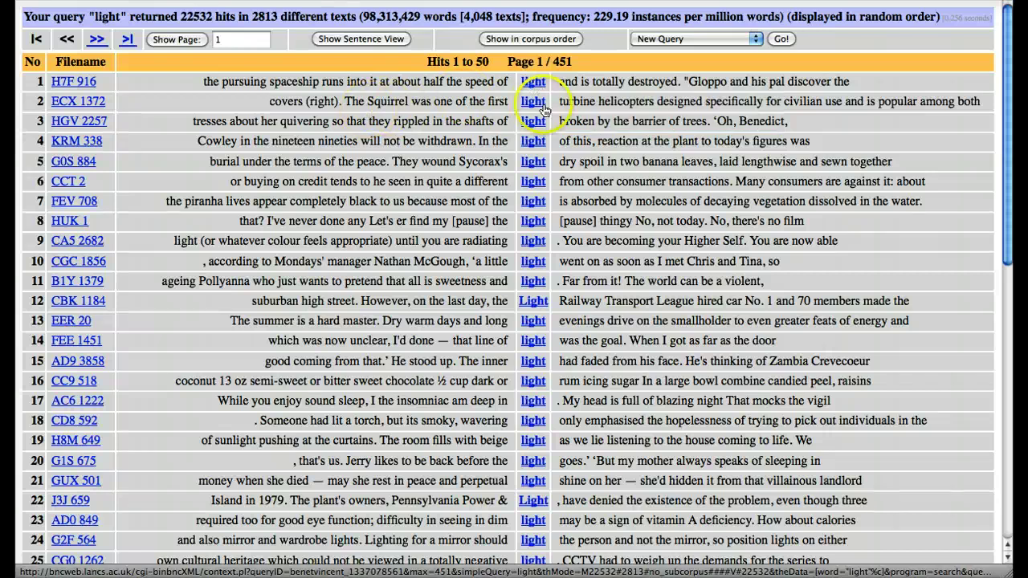
mouse_move(540, 107)
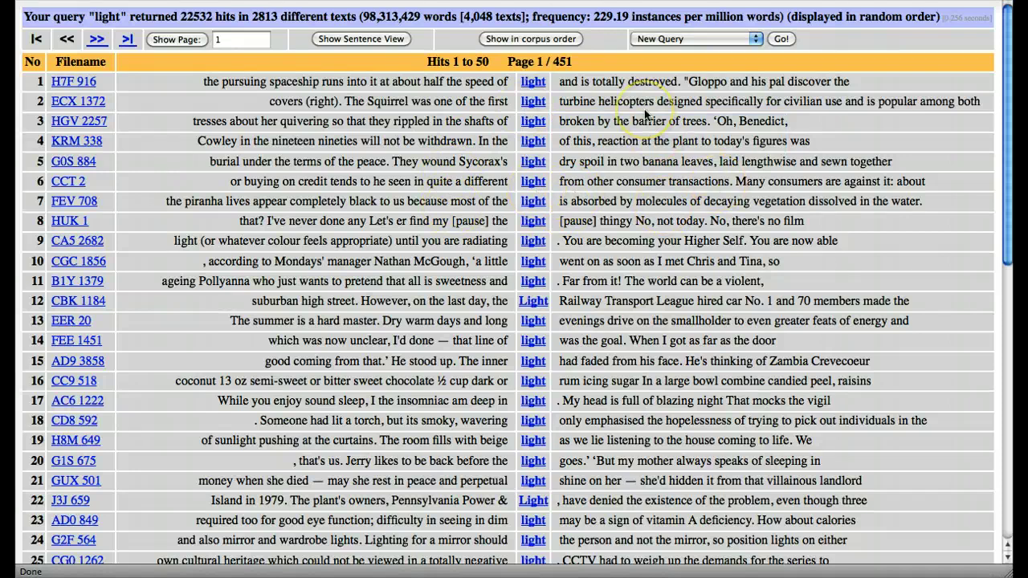
- Produce a frequency breakdown of the "light" hits and switch it to a breakdown of tags only
left_click(690, 41)
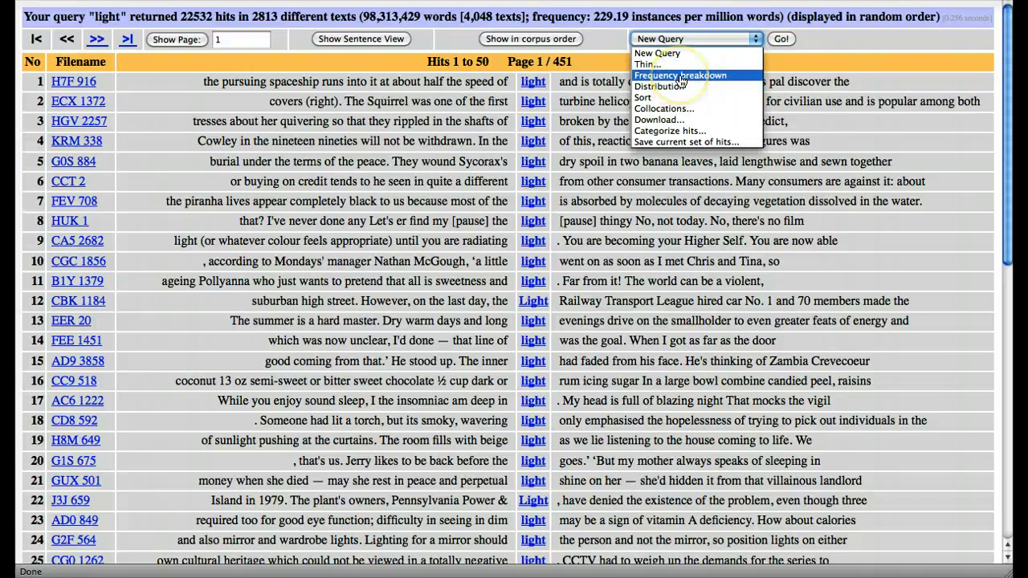
left_click(681, 78)
left_click(781, 40)
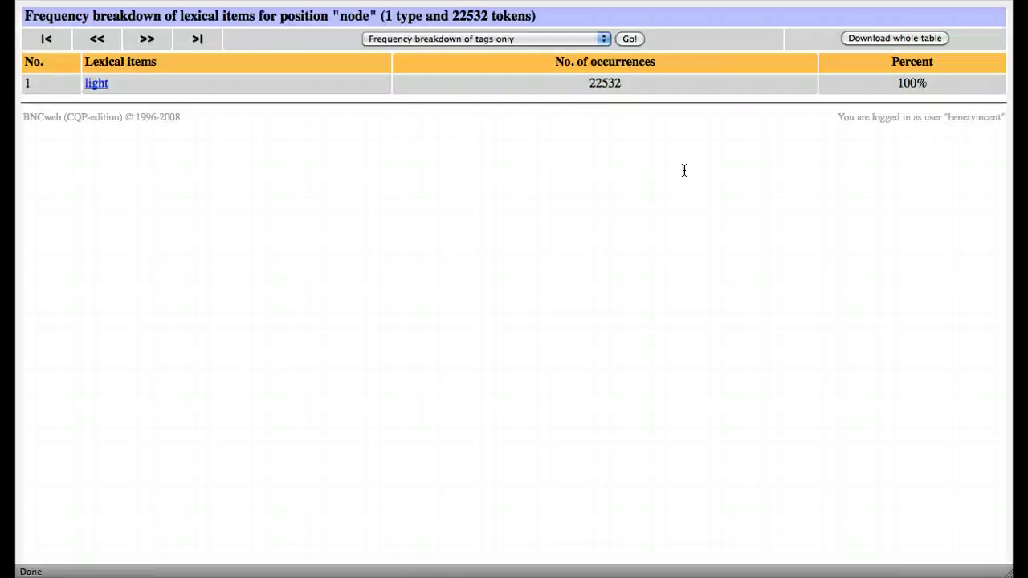
left_click(601, 168)
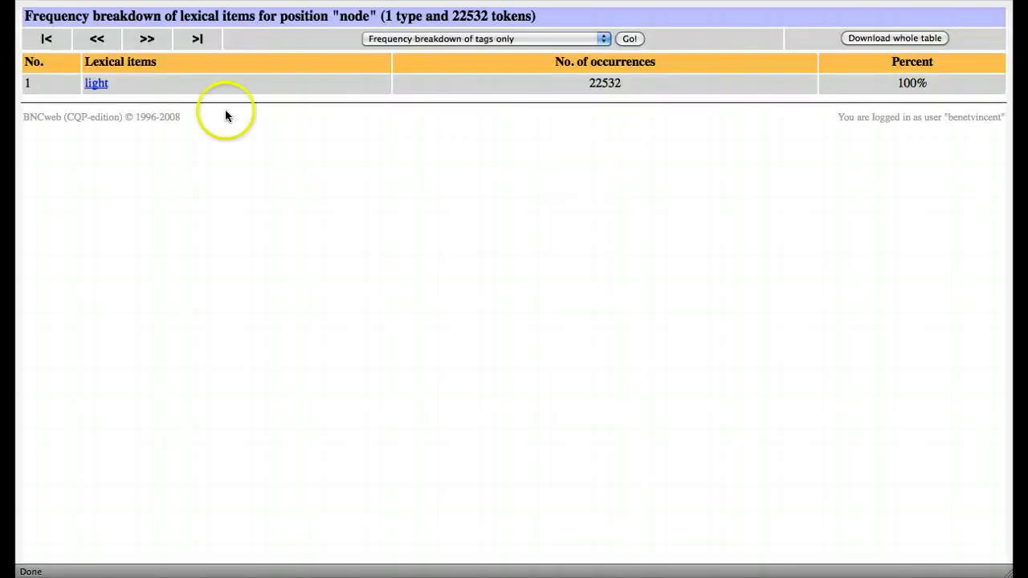
left_click(194, 94)
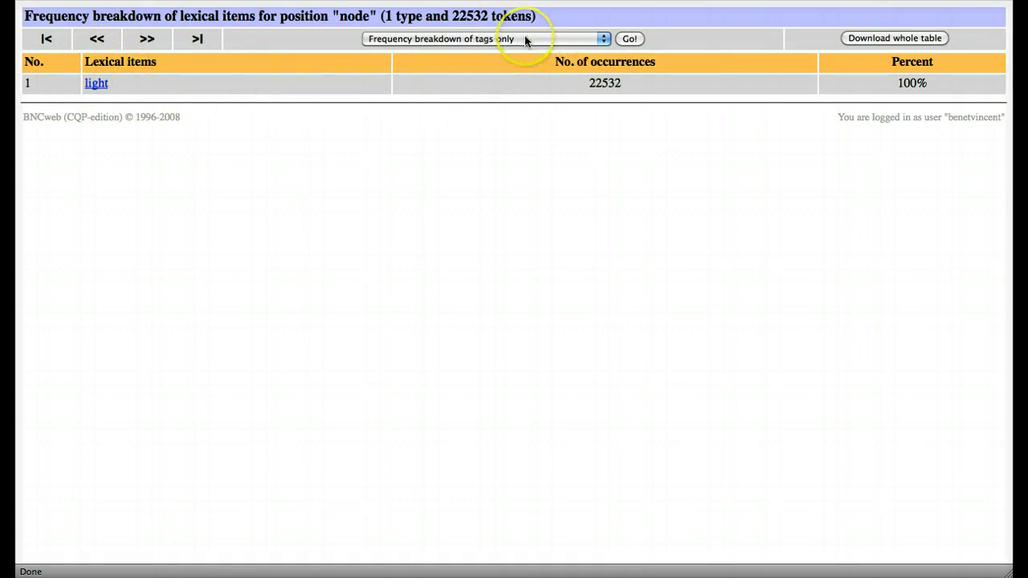
left_click(631, 39)
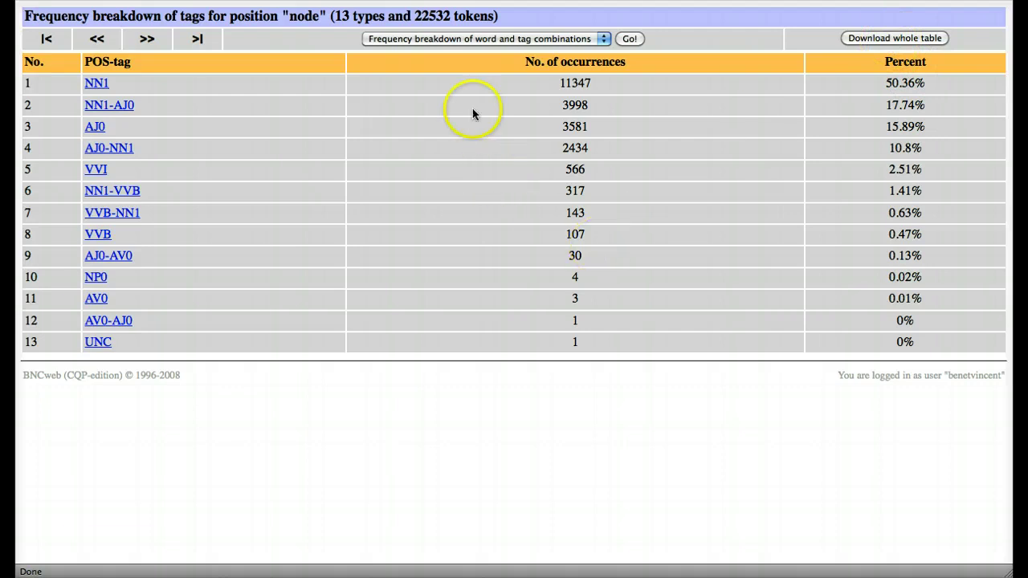
- Start a new query and search the whole corpus for banks_NN2
left_click(485, 38)
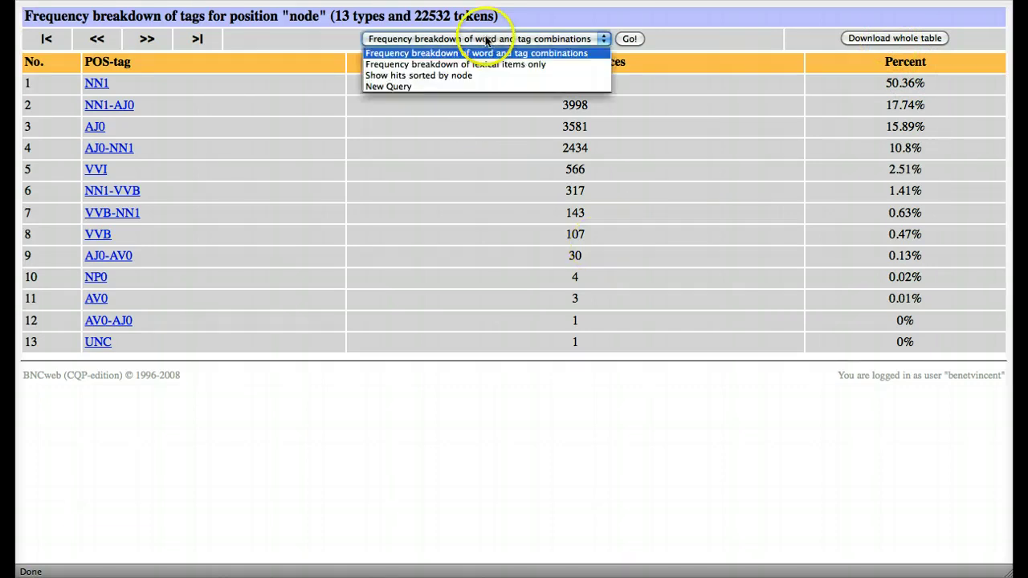
left_click(459, 86)
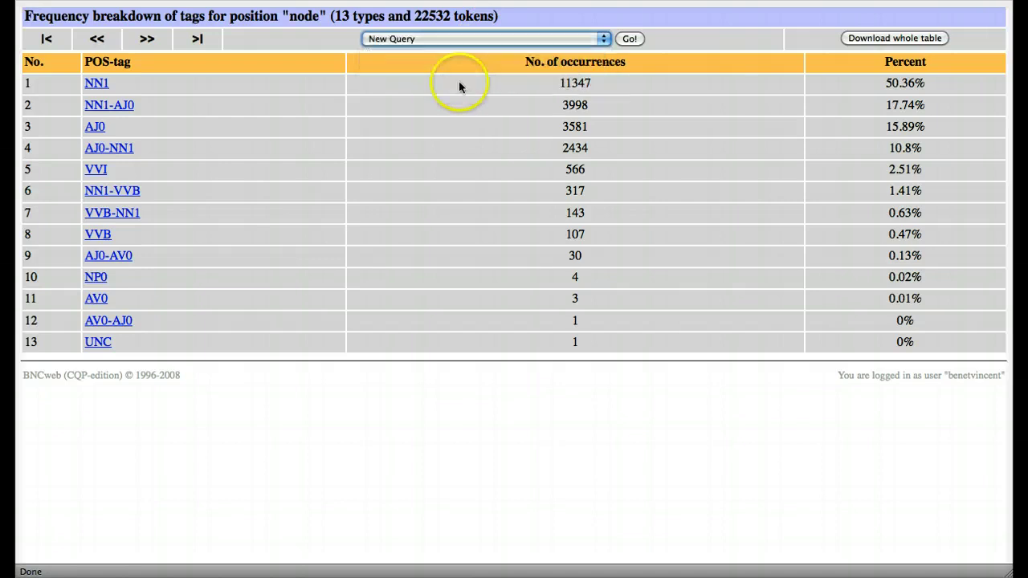
left_click(630, 39)
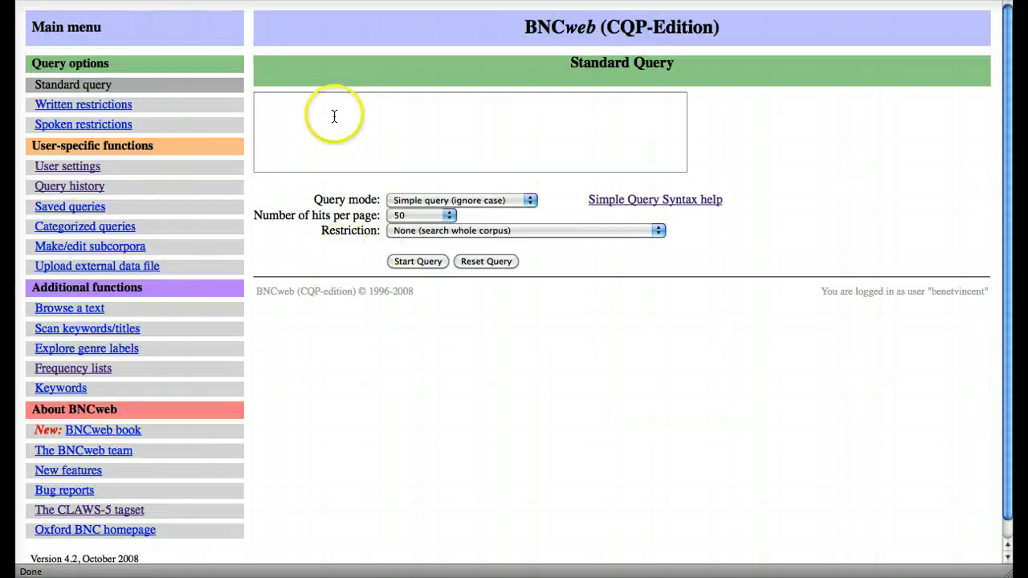
left_click(332, 115)
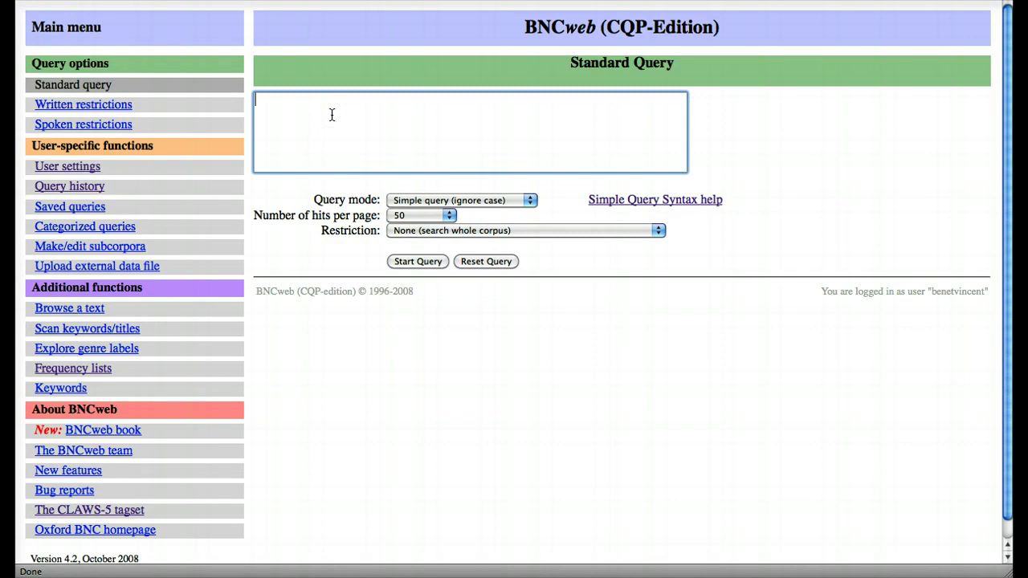
type("banks_NN2")
key("Left")
key("Left")
key("shift+Left")
key("End")
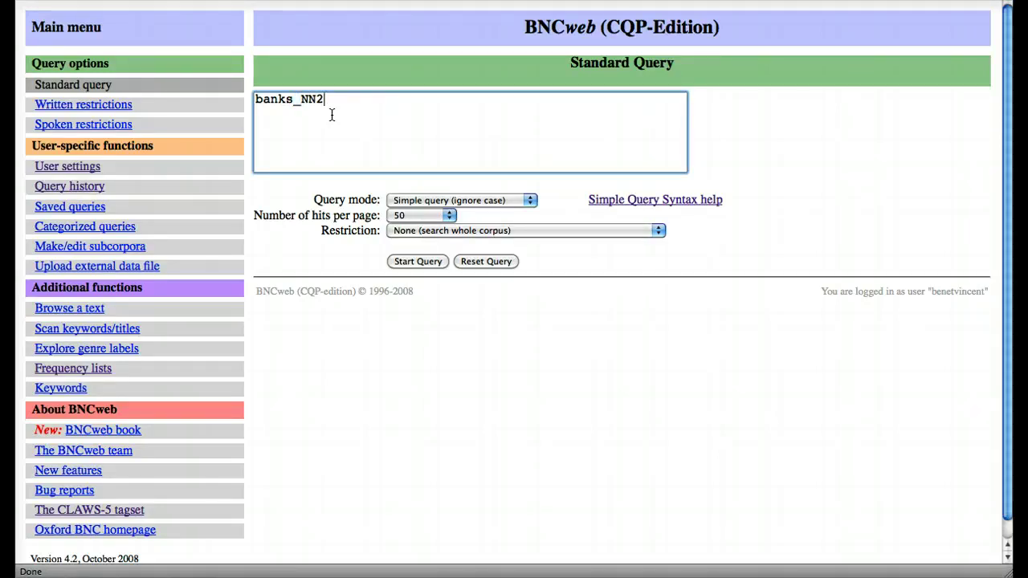
left_click(414, 261)
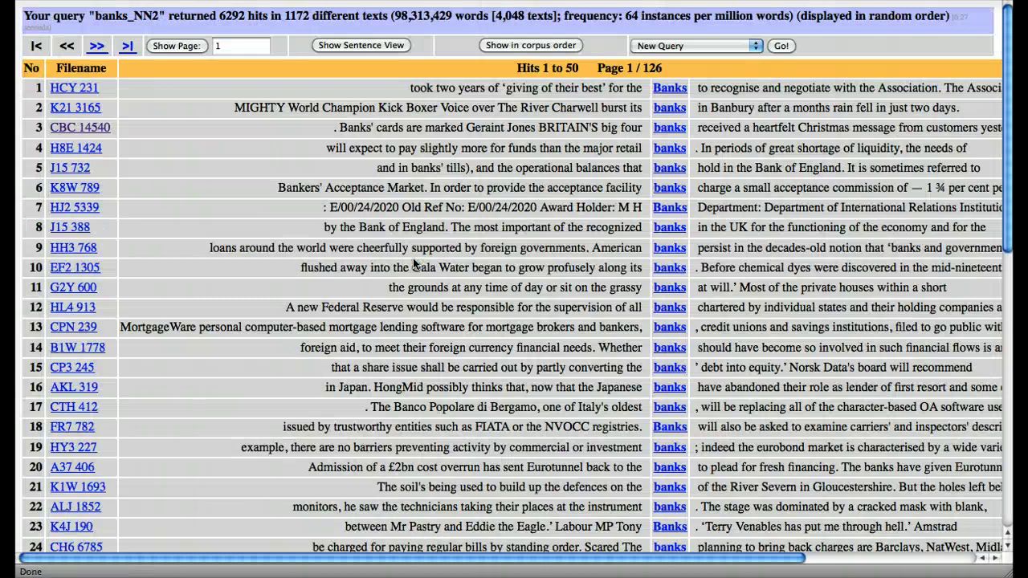
- Examine the part-of-speech tags of individual "banks" hits and read through the concordance lines on the first results page
left_click(666, 200)
mouse_move(665, 214)
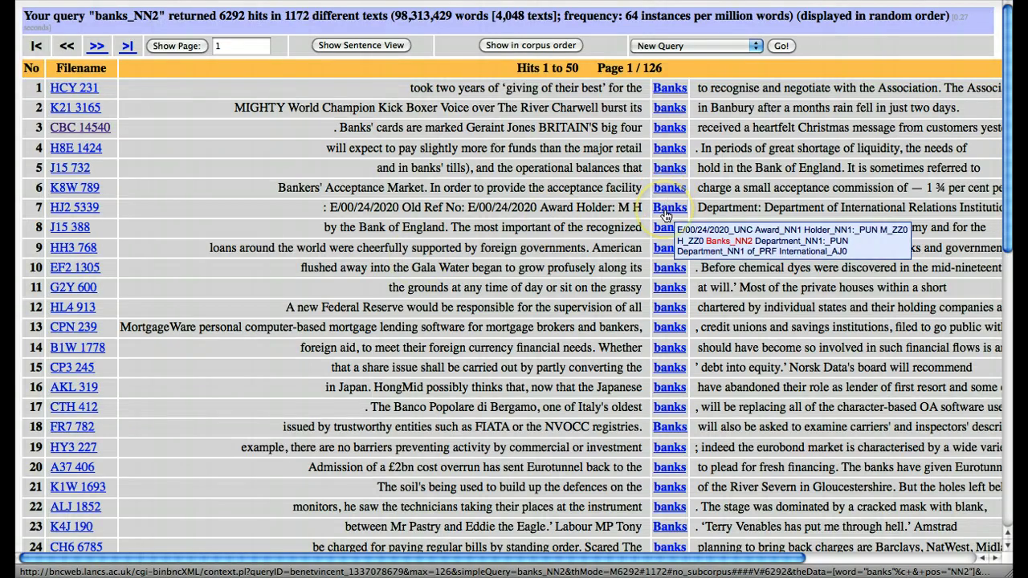
left_click(665, 243)
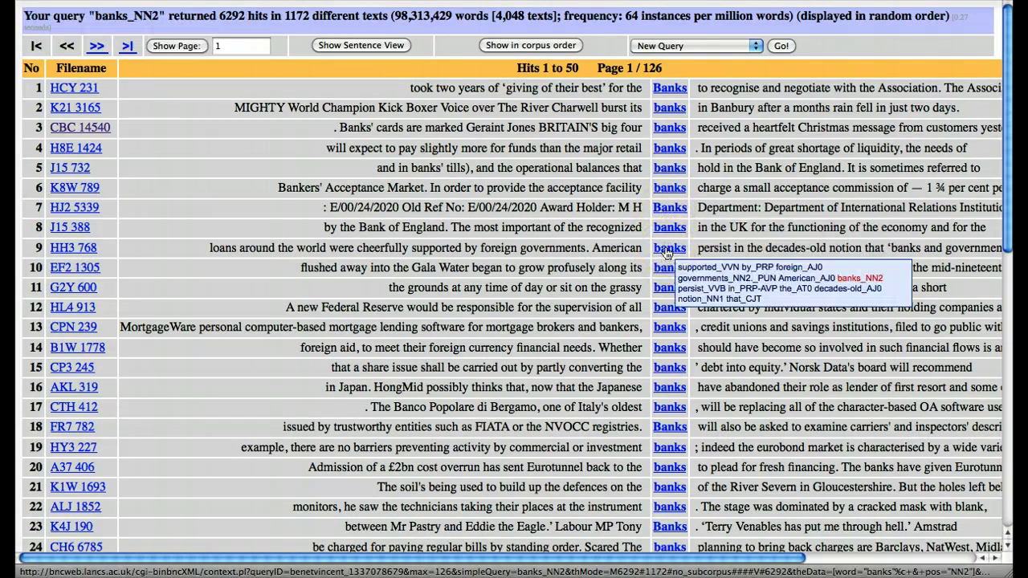
left_click(560, 267)
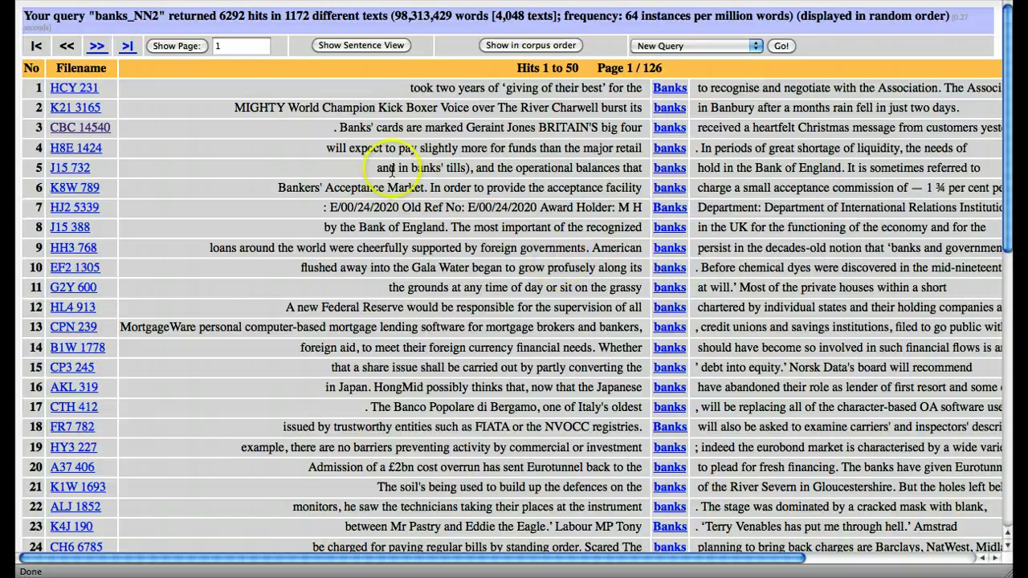
left_click(547, 223)
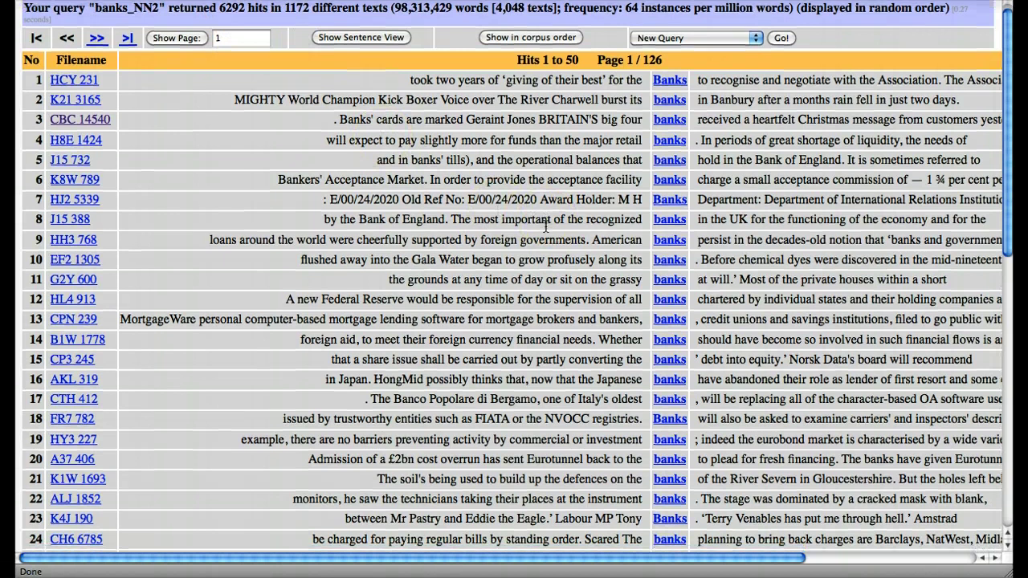
scroll(546, 227, "down", 1)
left_click(588, 290)
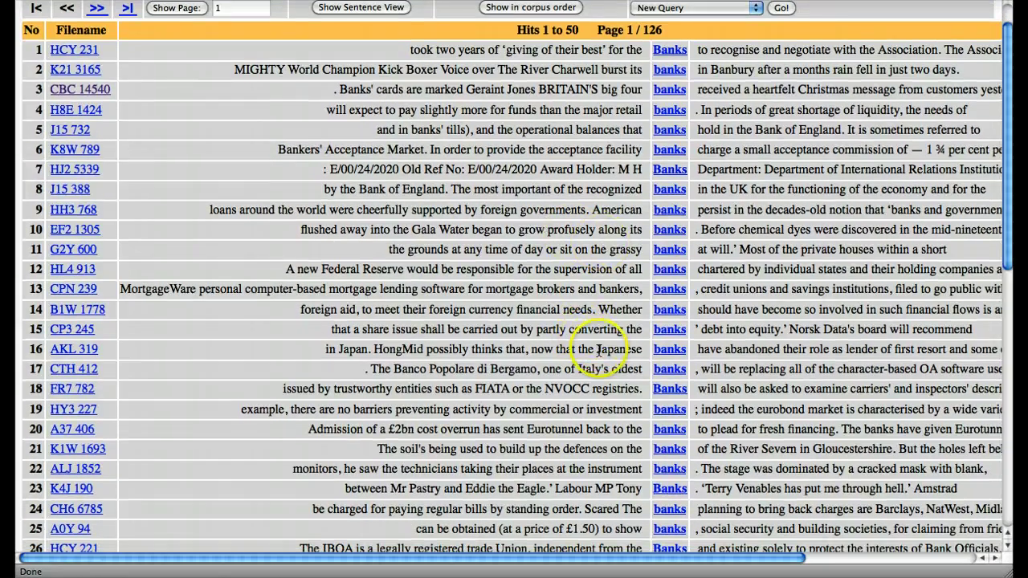
scroll(605, 354, "down", 1)
scroll(605, 354, "down", 5)
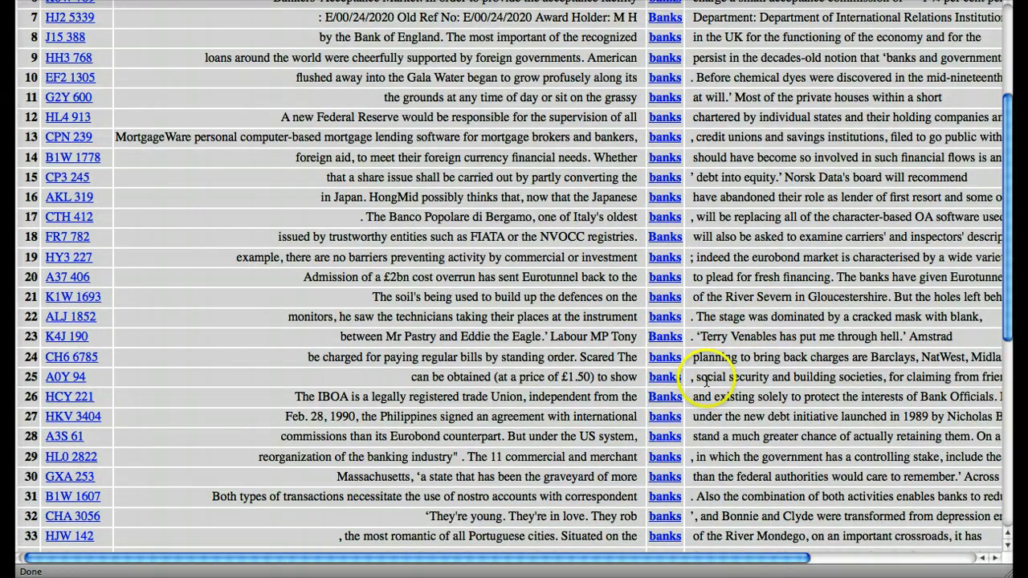
scroll(706, 408, "down", 3)
scroll(705, 409, "down", 5)
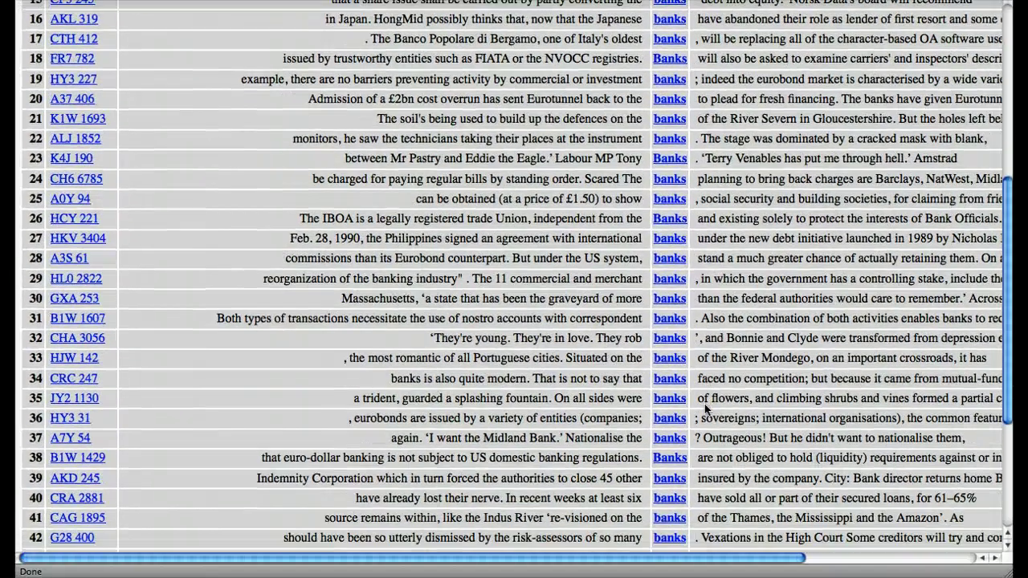
scroll(705, 408, "down", 5)
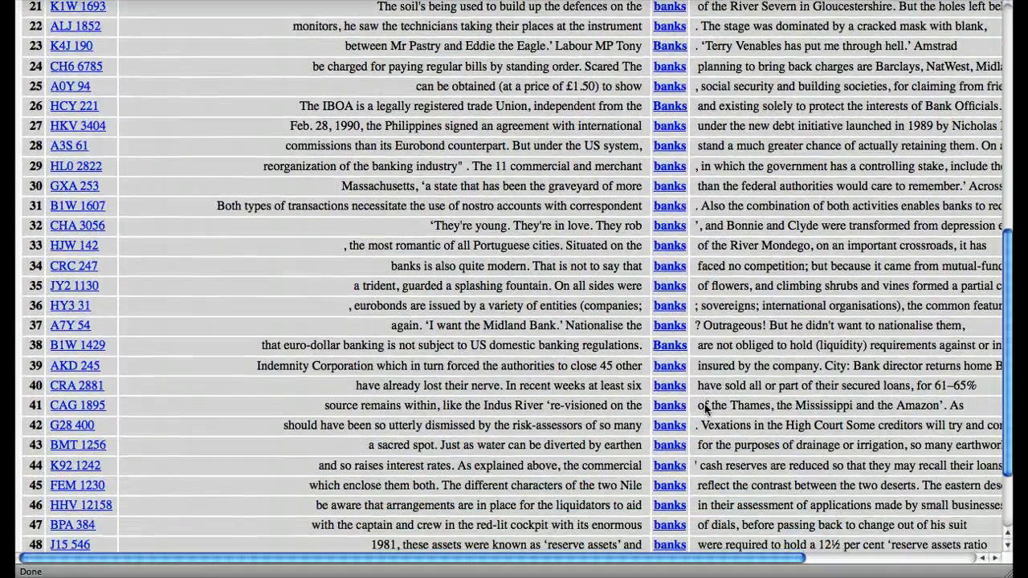
scroll(705, 404, "down", 5)
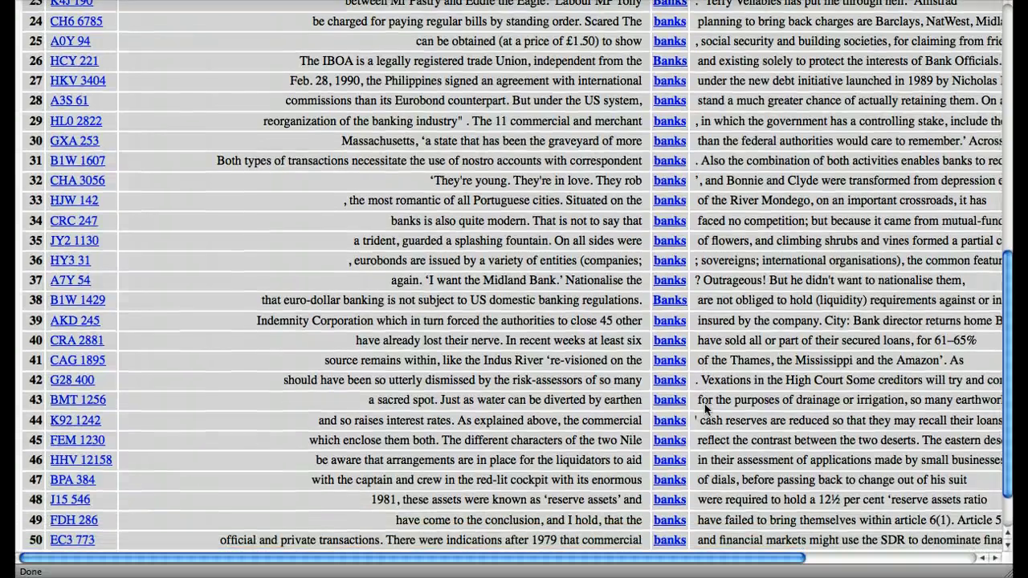
scroll(705, 409, "down", 1)
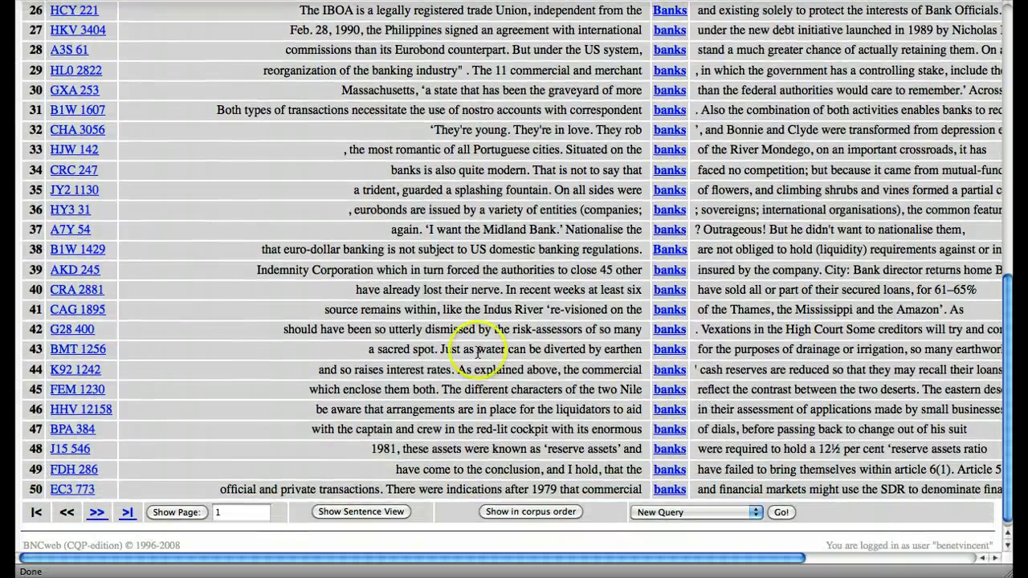
scroll(458, 345, "up", 10)
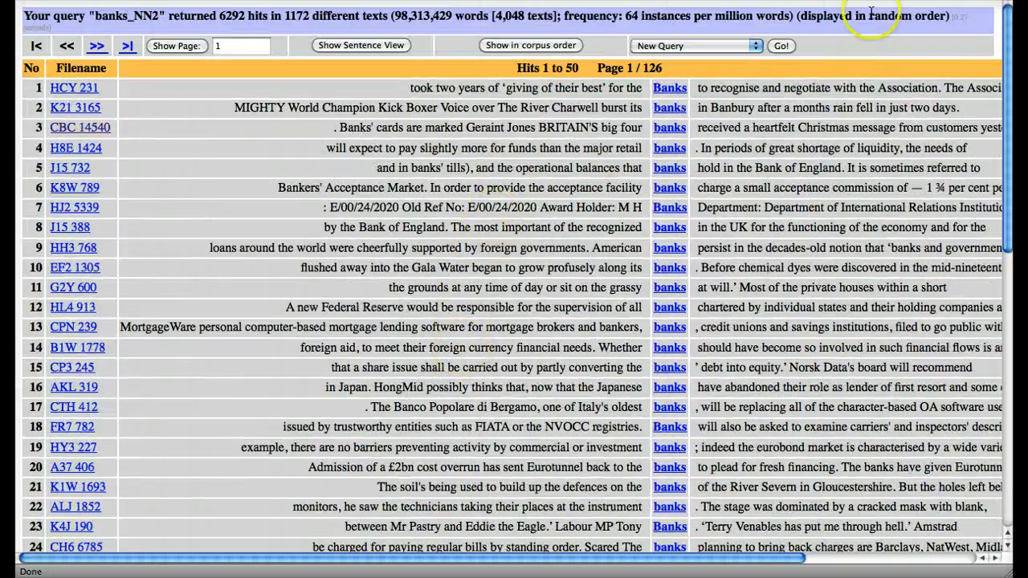
- Run a new whole-corpus query for can_NN1 and inspect the part-of-speech tags of hits 1 and 10
left_click(782, 47)
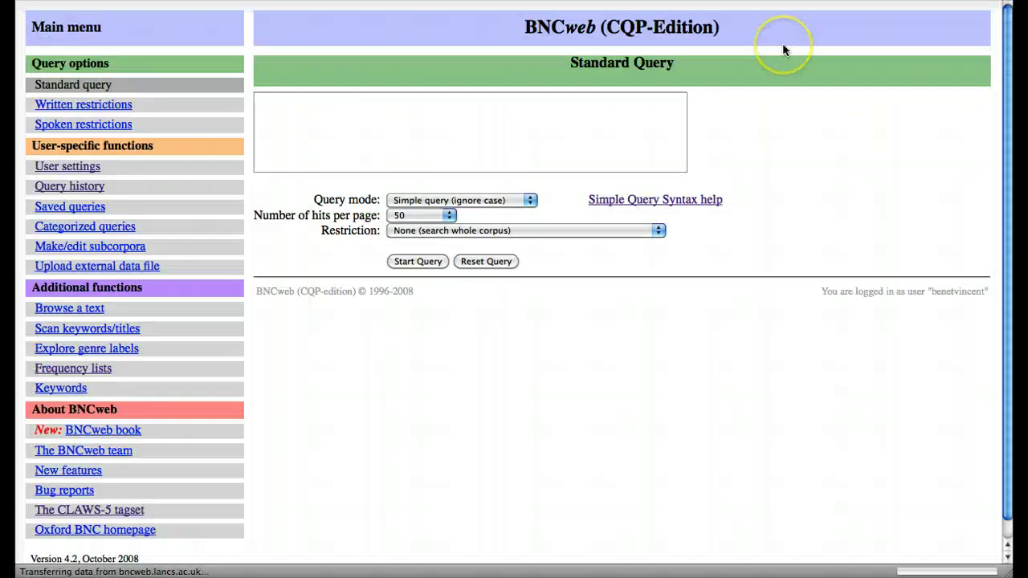
left_click(415, 97)
type("can")
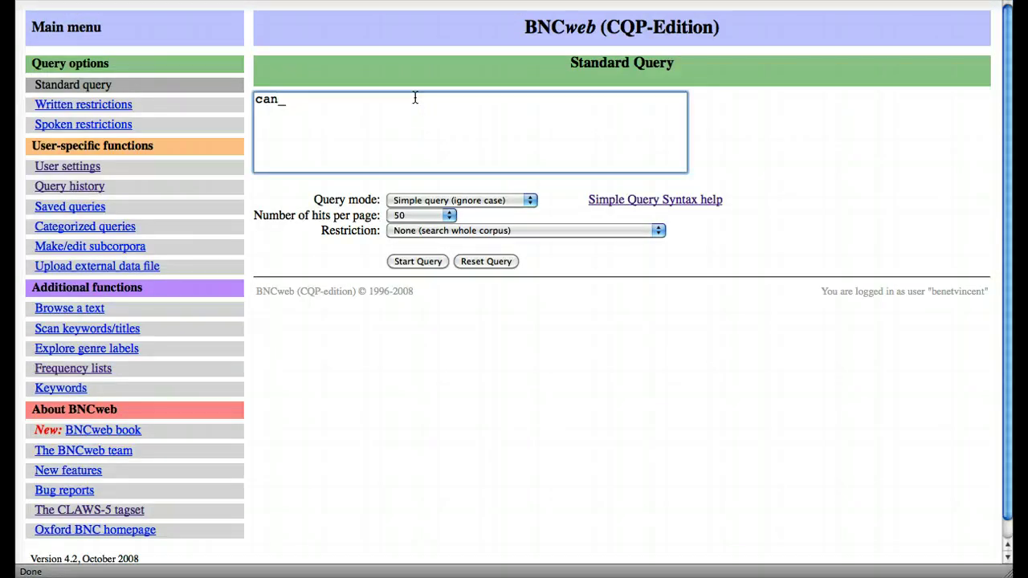
type("_NN1")
left_click(409, 263)
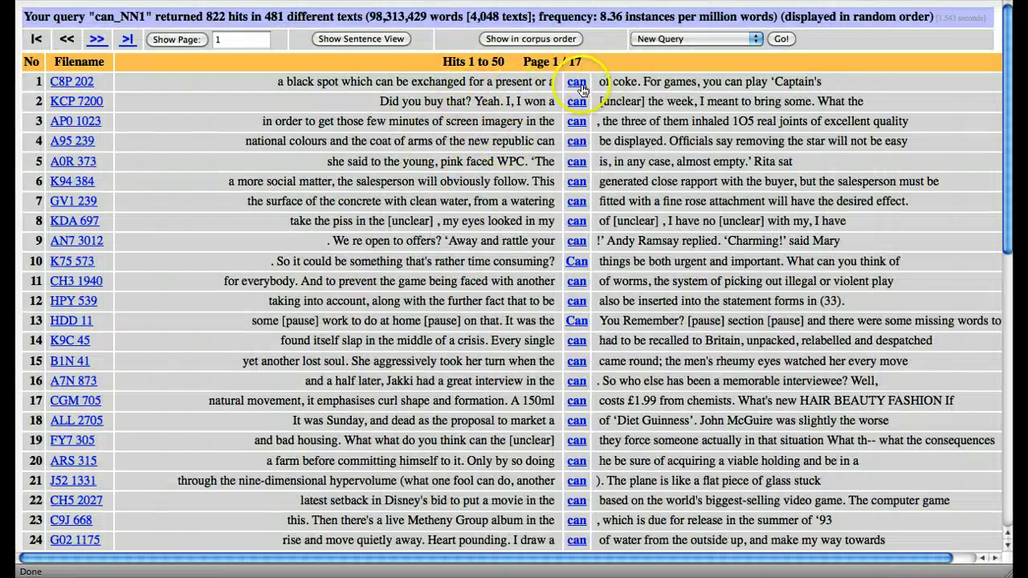
mouse_move(580, 90)
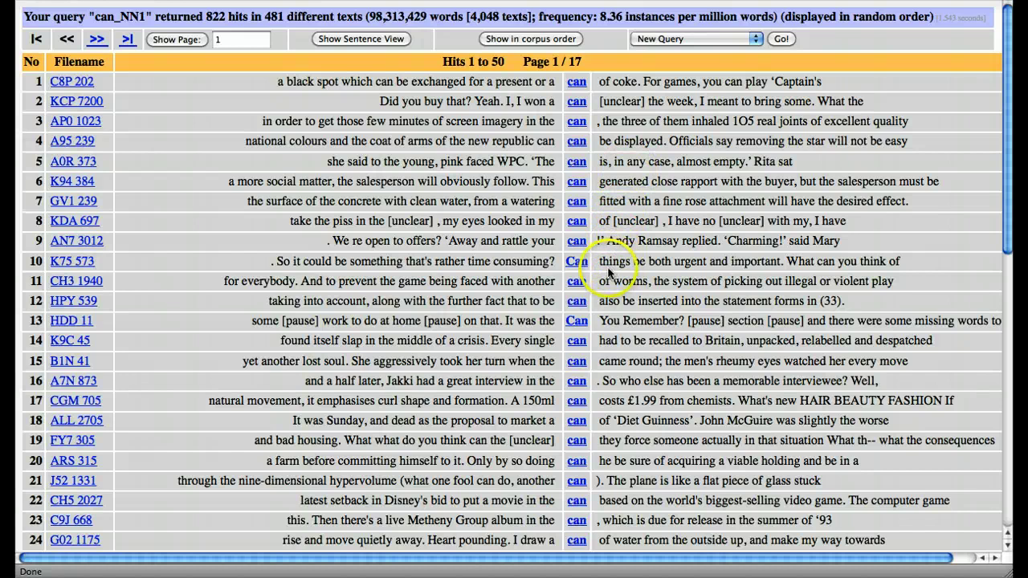
mouse_move(580, 270)
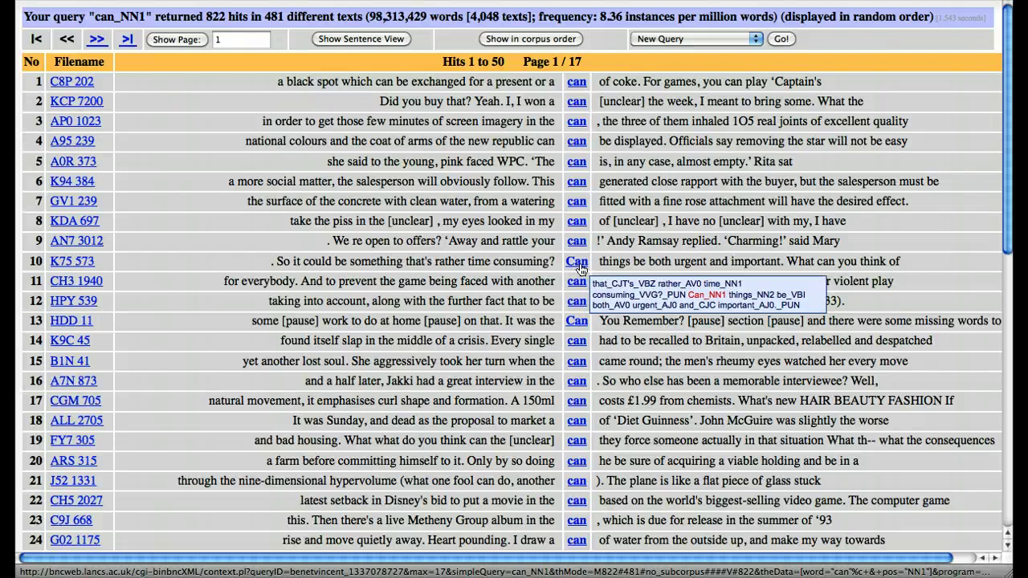
left_click(633, 267)
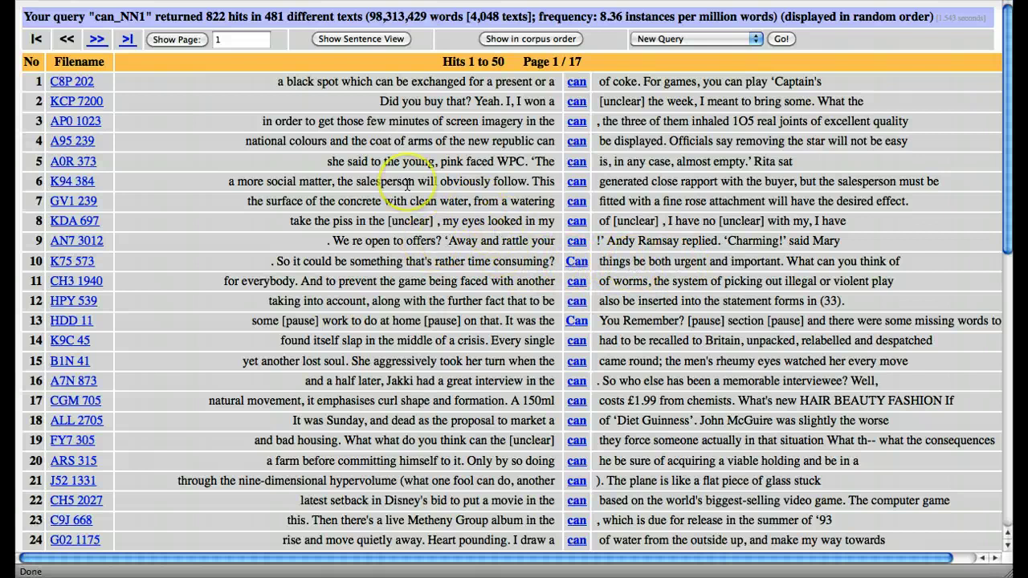
- Start a new query and search the whole corpus for sheds_VVZ
left_click(783, 41)
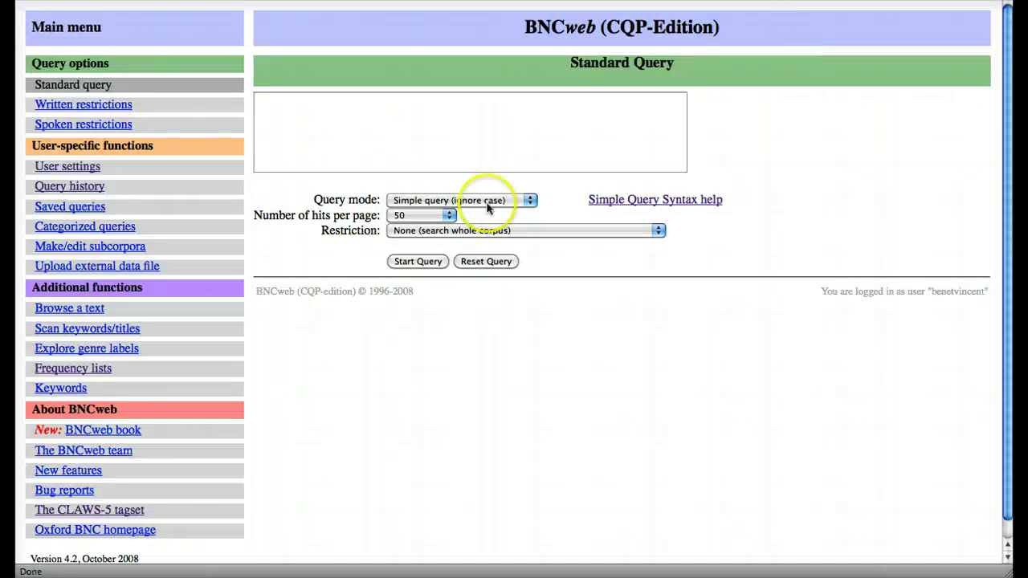
left_click(301, 122)
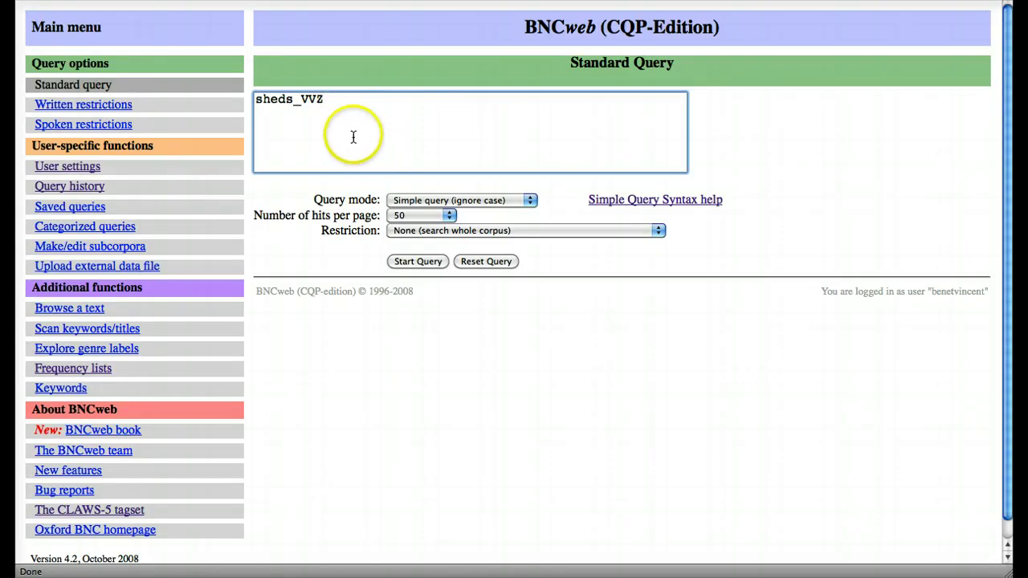
left_click(409, 261)
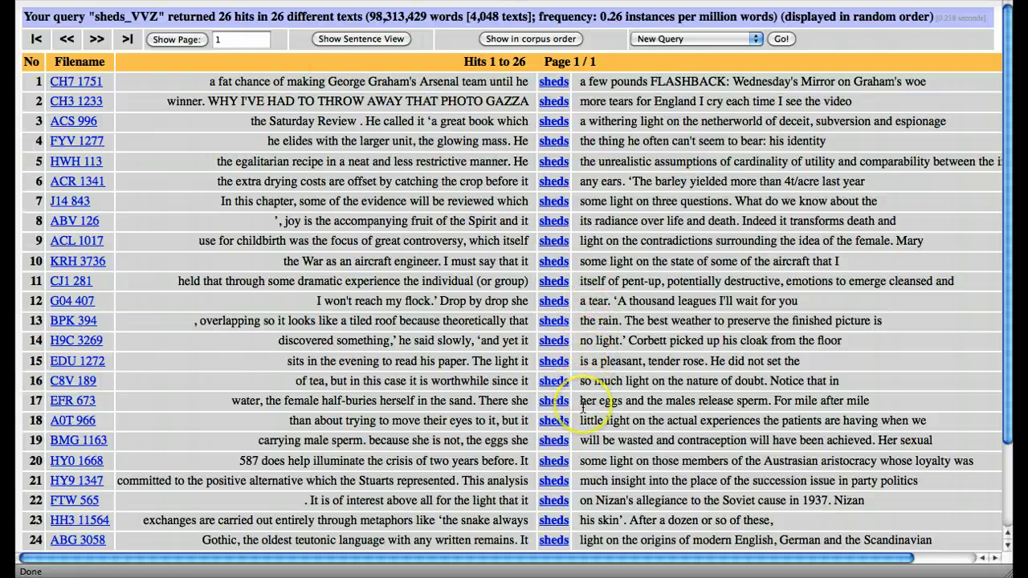
- Read through the sheds_VVZ concordance lines and run a new whole-corpus query for hard_AV0
scroll(583, 408, "down", 3)
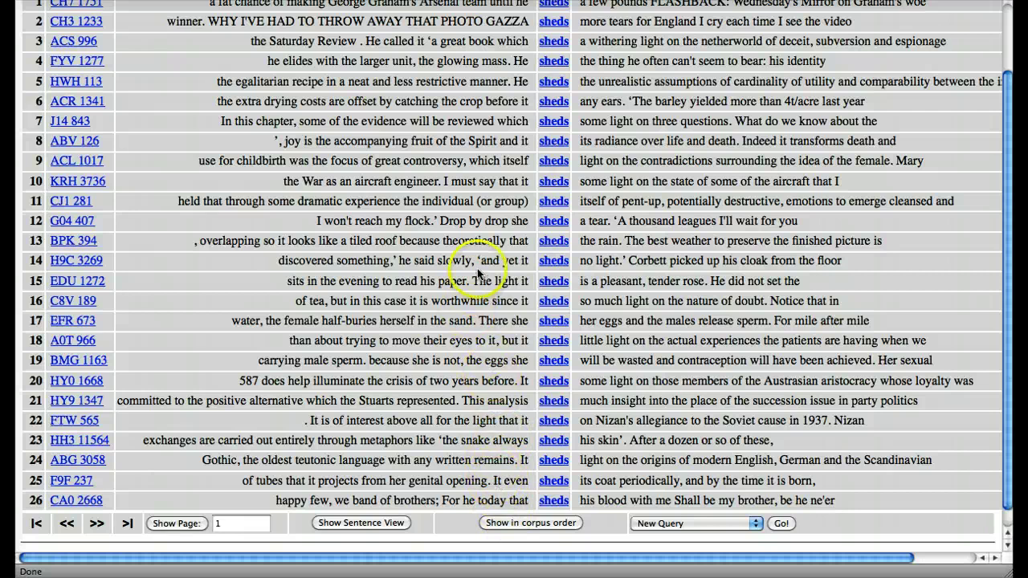
scroll(481, 200, "up", 2)
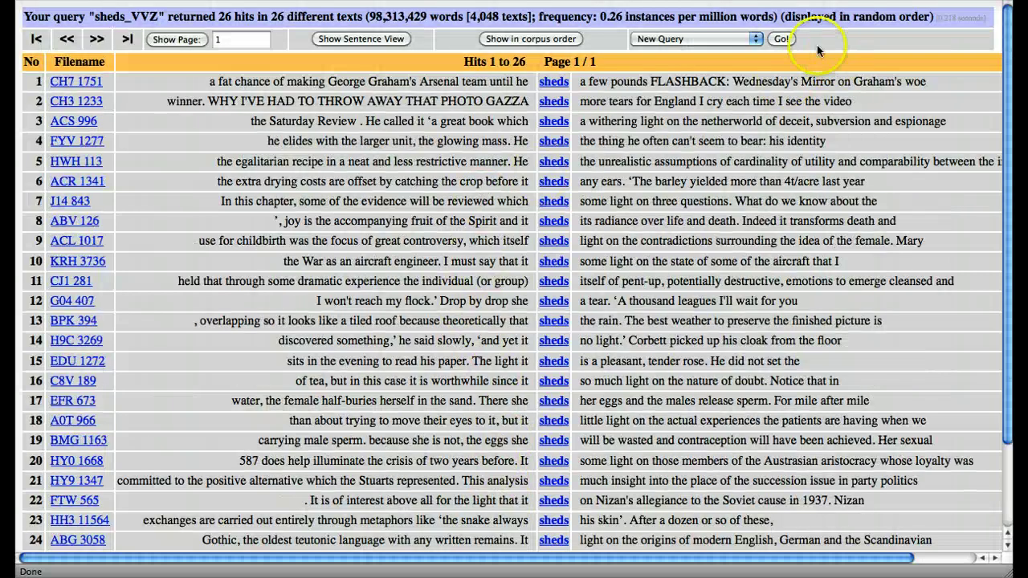
left_click(780, 39)
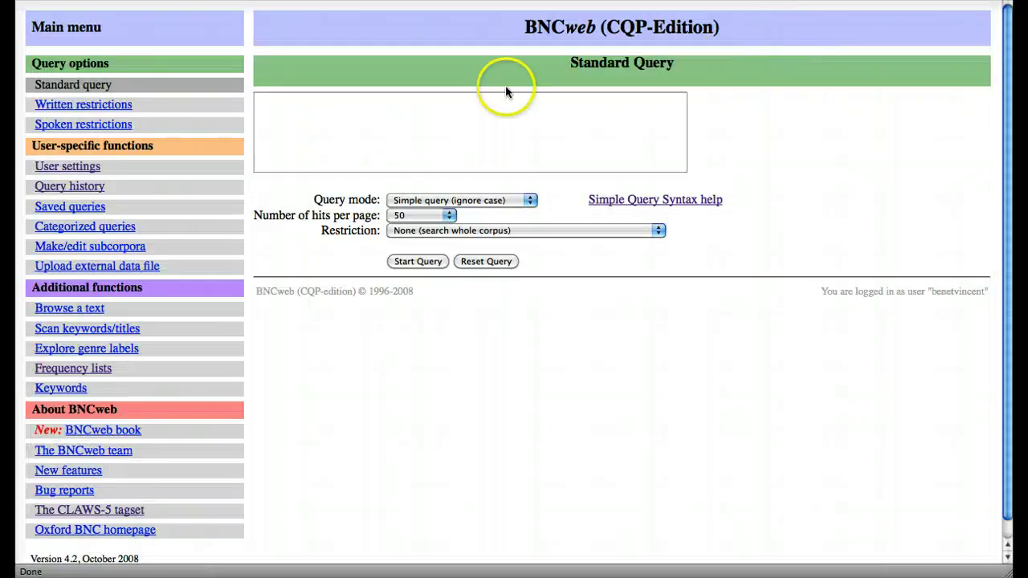
left_click(404, 107)
type("hard_AV0")
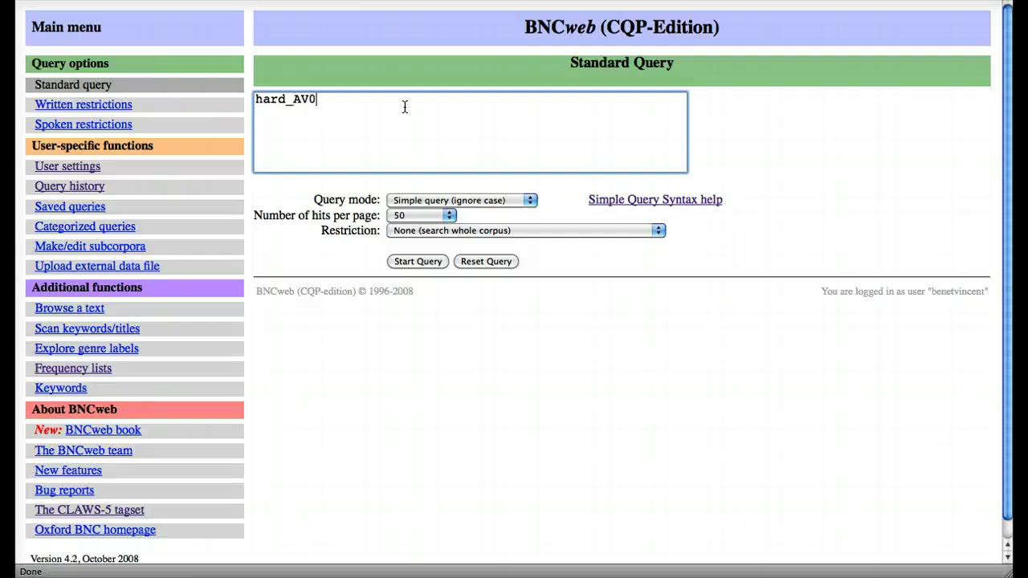
left_click(413, 265)
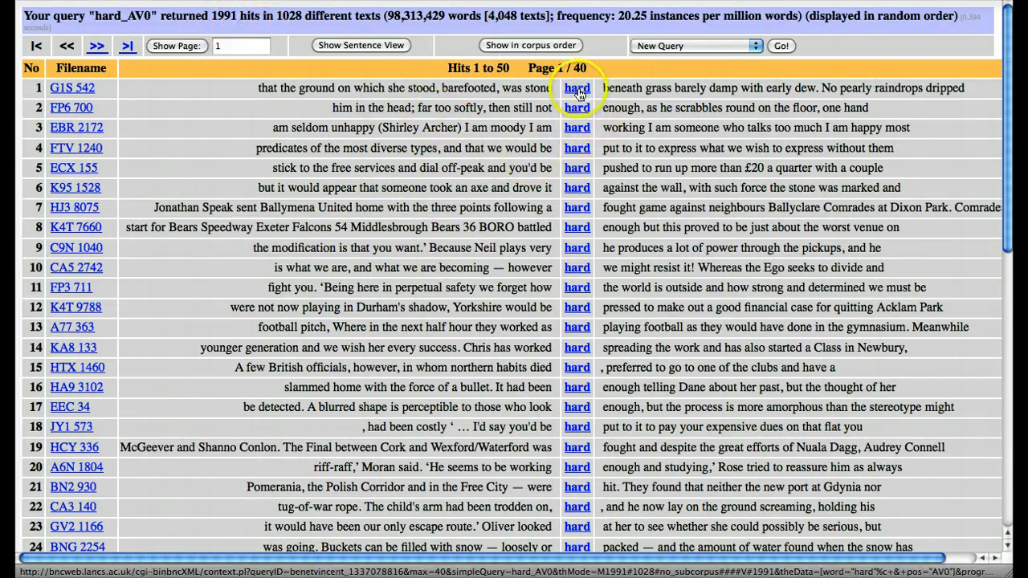
- Check the first hits for hard_AV0 and run a new whole-corpus query for to_TO0
mouse_move(583, 95)
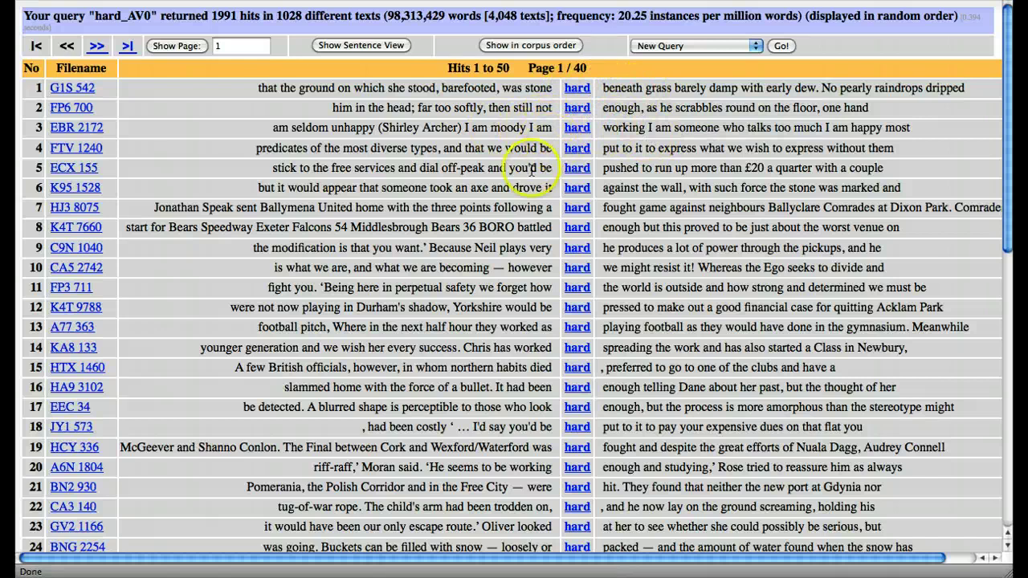
mouse_move(578, 134)
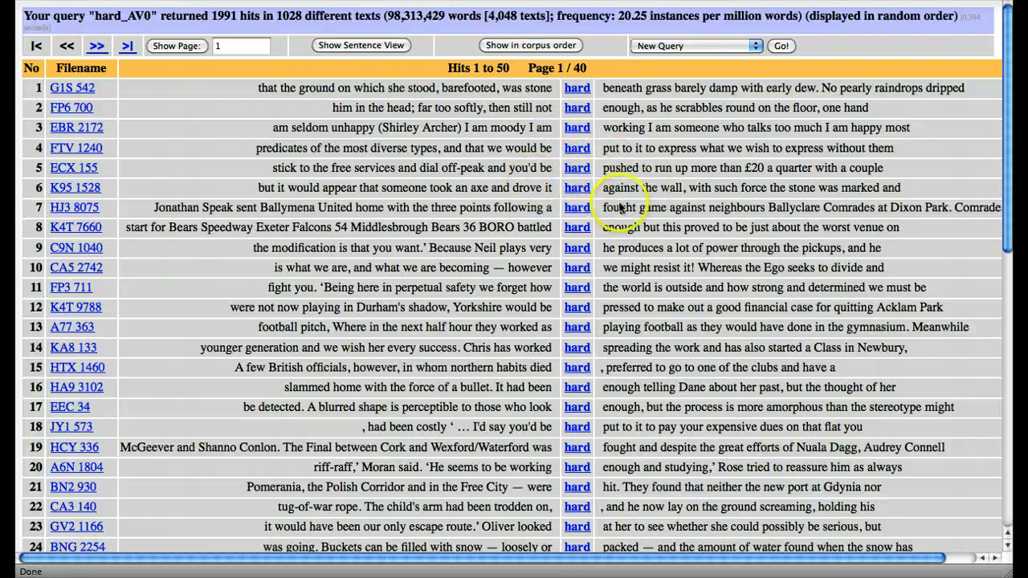
scroll(445, 301, "down", 1)
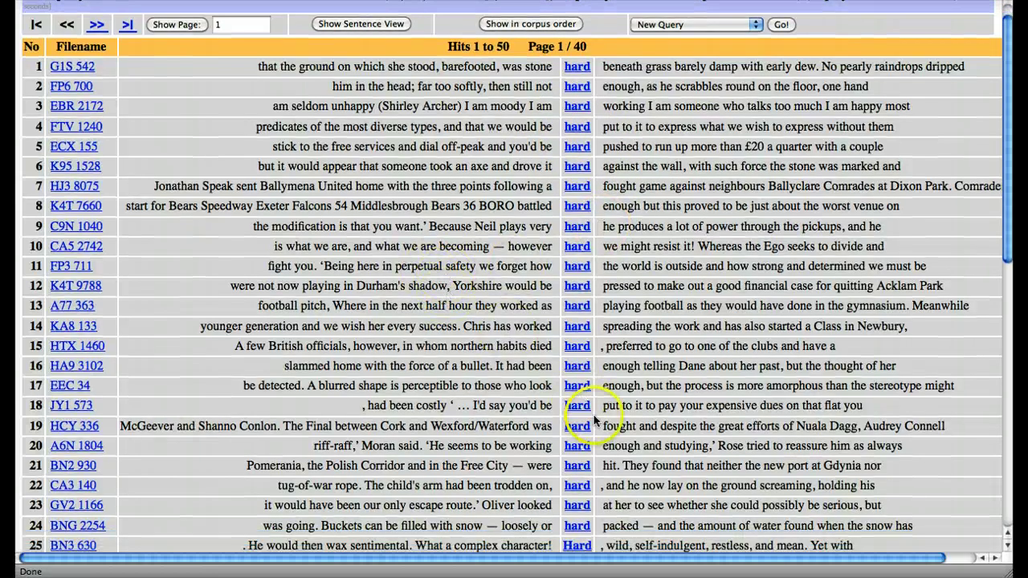
scroll(717, 393, "up", 1)
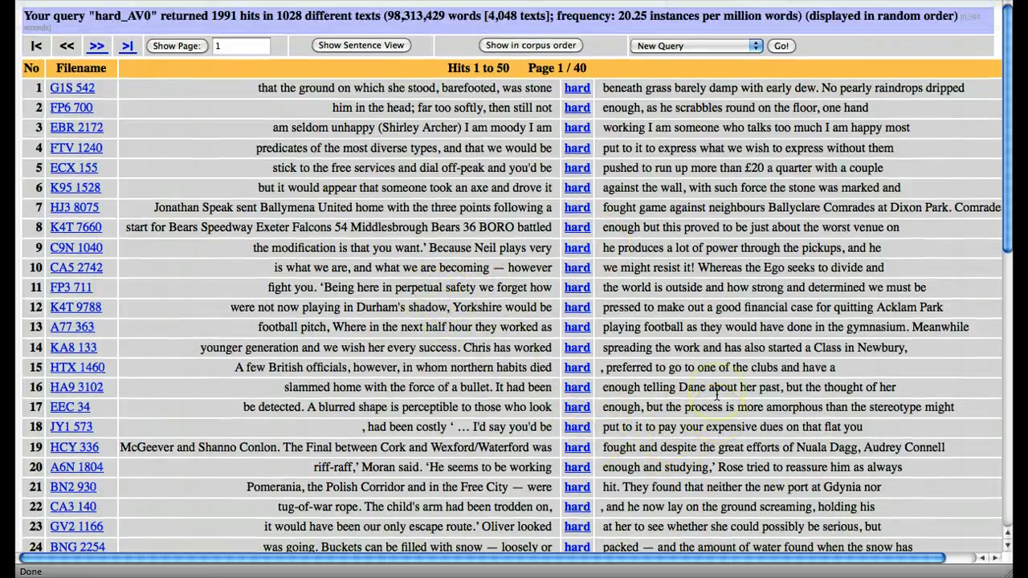
left_click(777, 48)
left_click(319, 127)
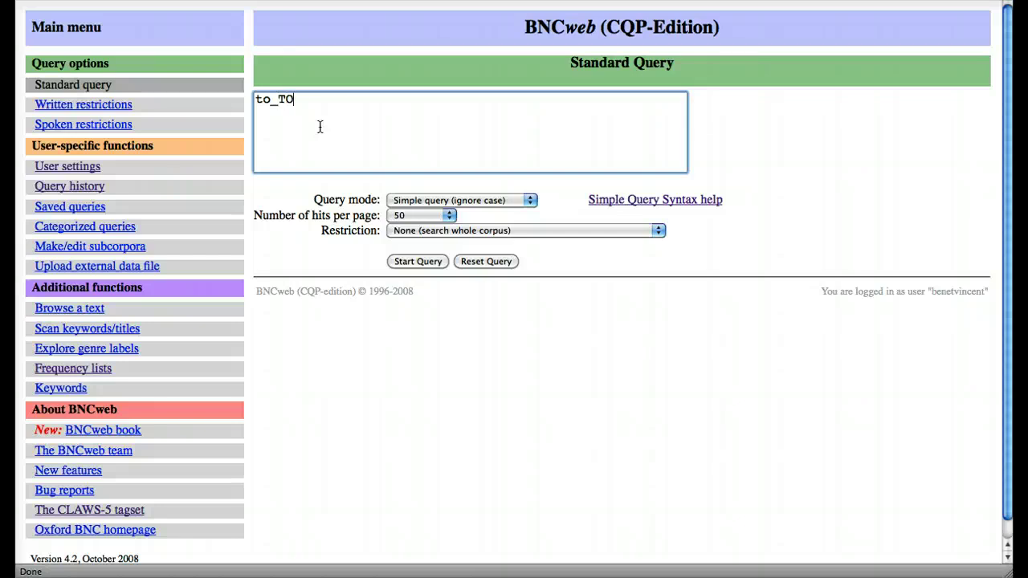
type("0")
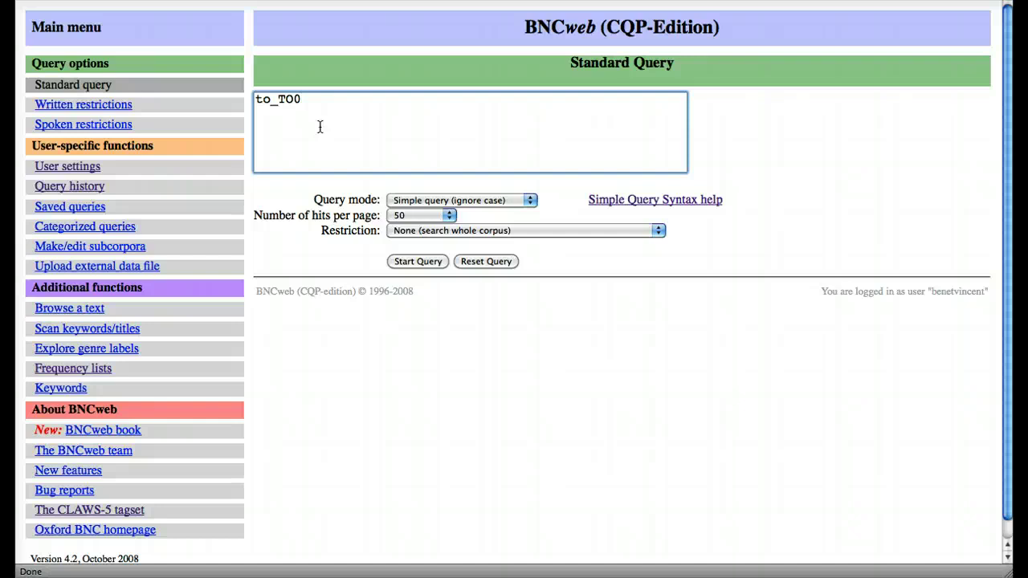
left_click(417, 262)
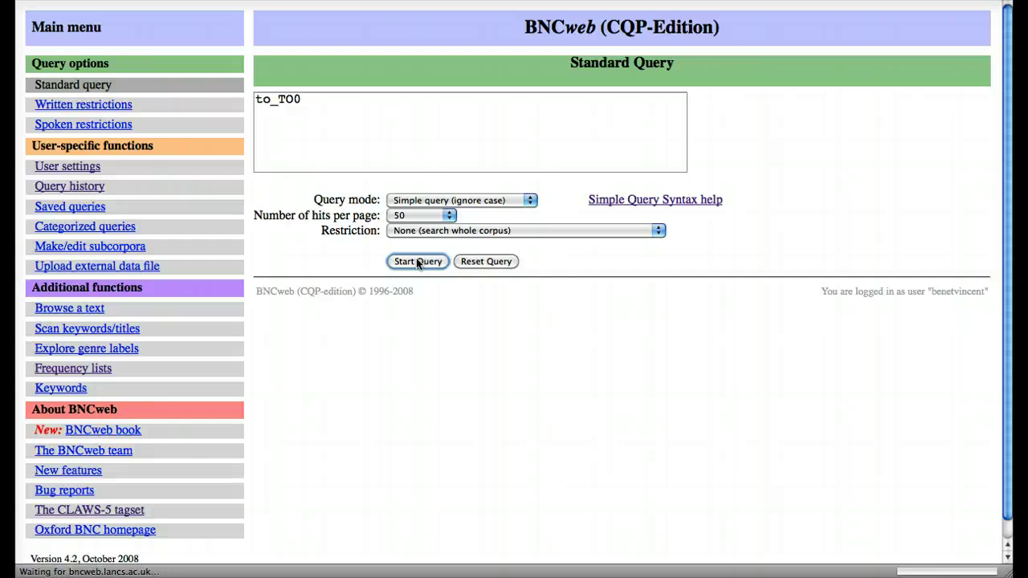
- Skim the to_TO0 hits, then run a new whole-corpus query for the tag alone, _TO0
left_click(425, 130)
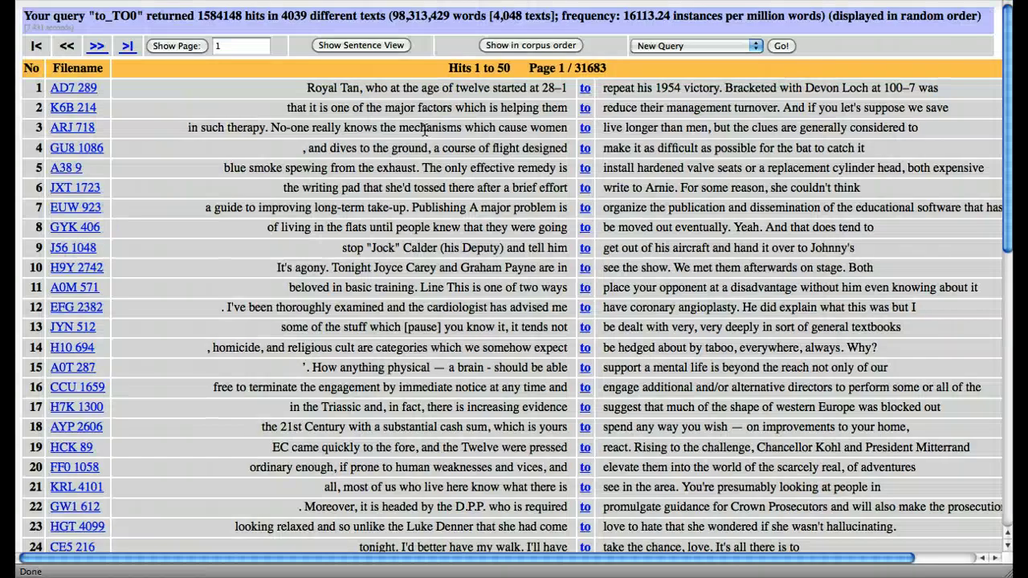
left_click(256, 24)
scroll(748, 227, "down", 2)
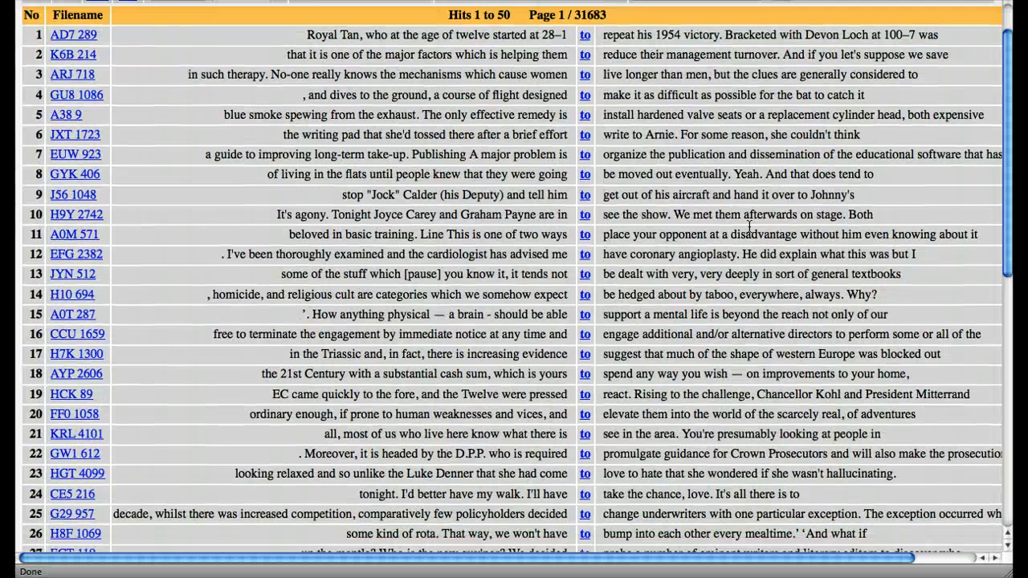
scroll(659, 362, "up", 2)
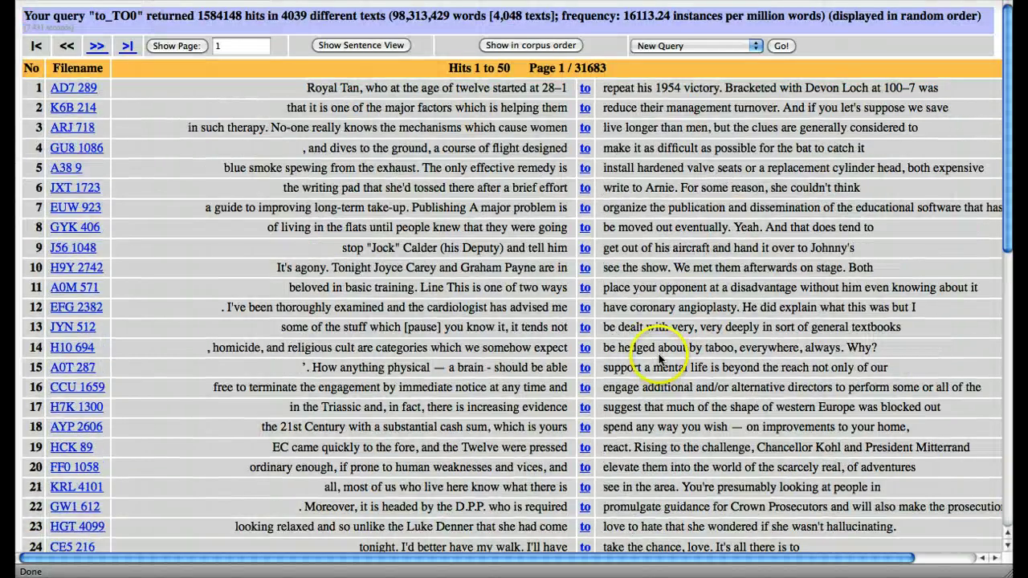
left_click(779, 46)
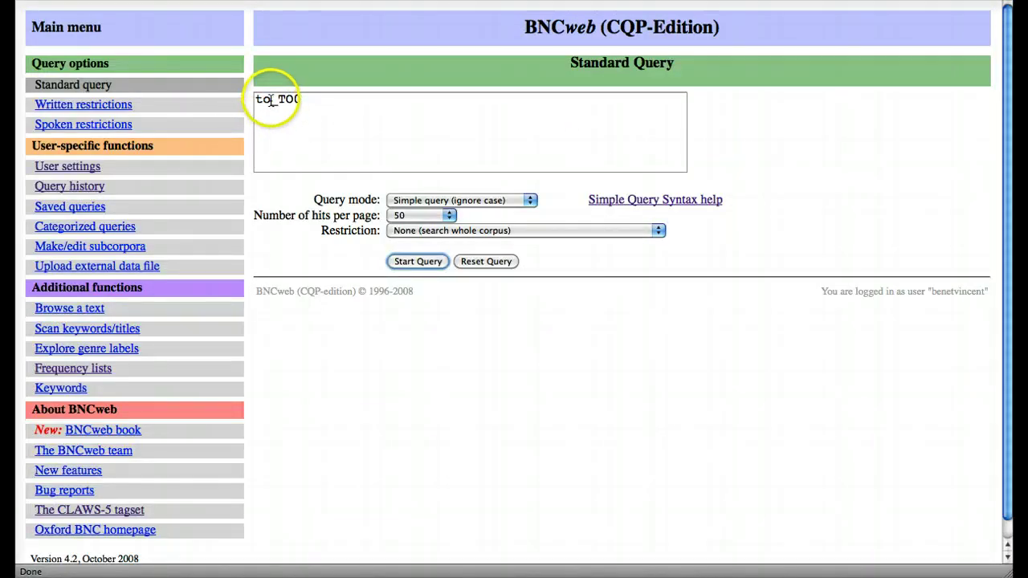
left_click(270, 100)
key("BackSpace")
key("BackSpace")
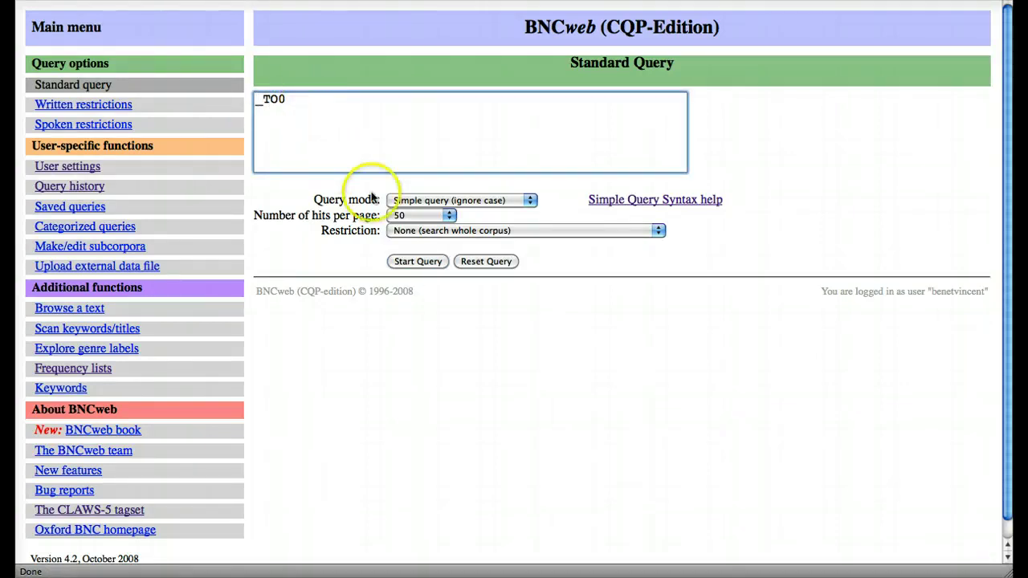
left_click(411, 262)
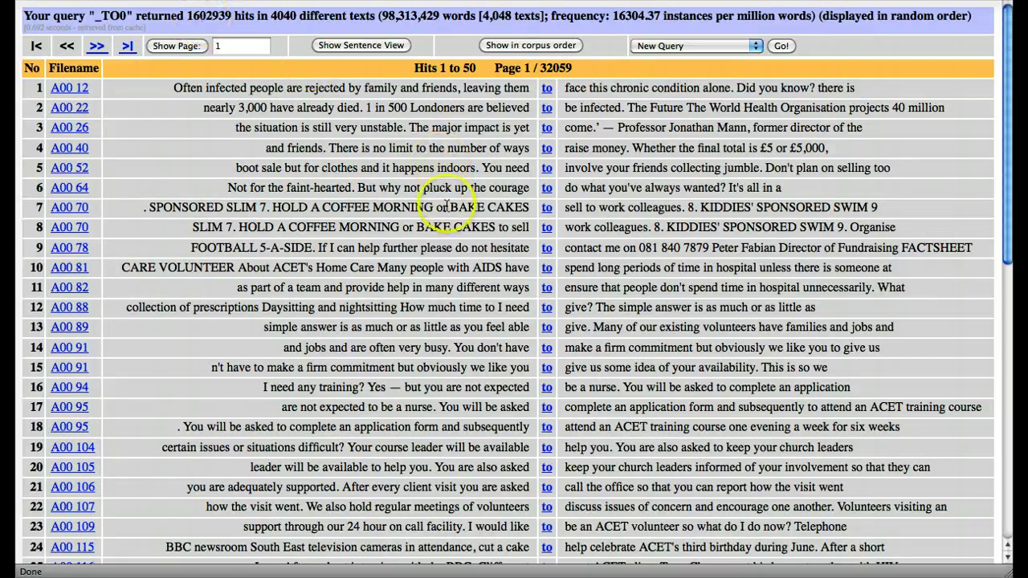
- Page through the _TO0 concordance from page 1 to page 6 to examine which word forms carry the tag
scroll(446, 206, "down", 5)
scroll(446, 206, "down", 8)
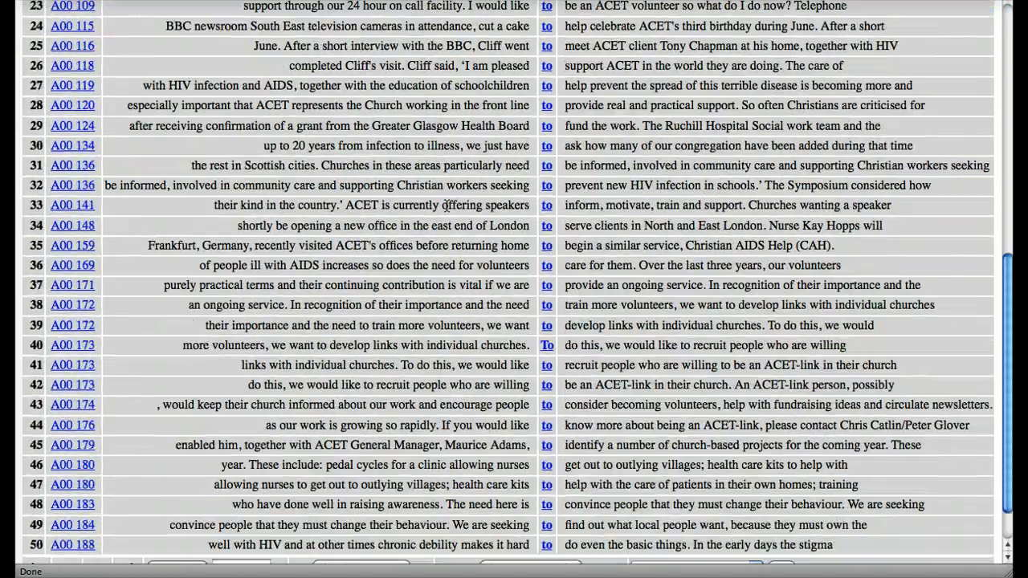
scroll(447, 207, "up", 15)
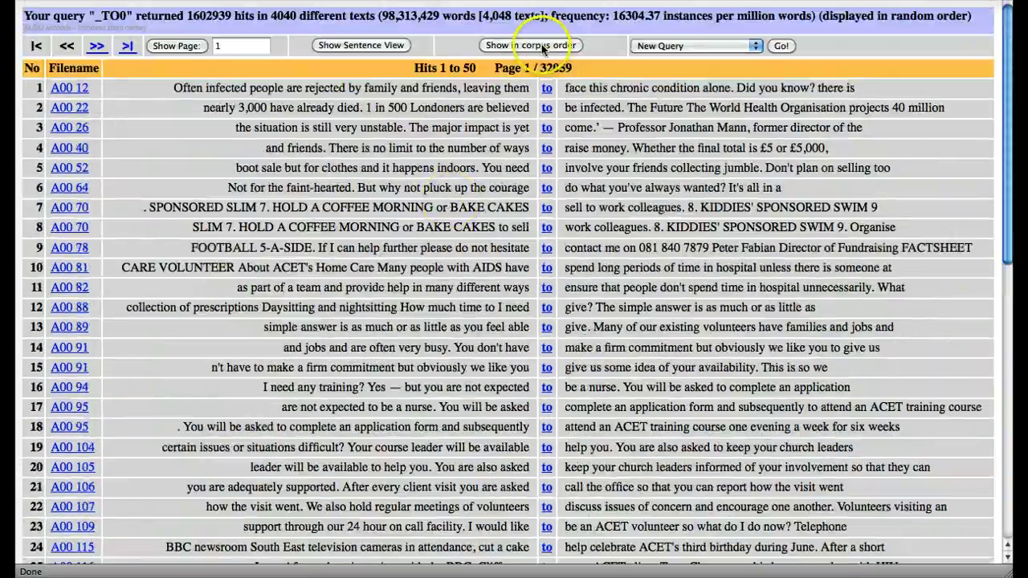
scroll(434, 327, "down", 15)
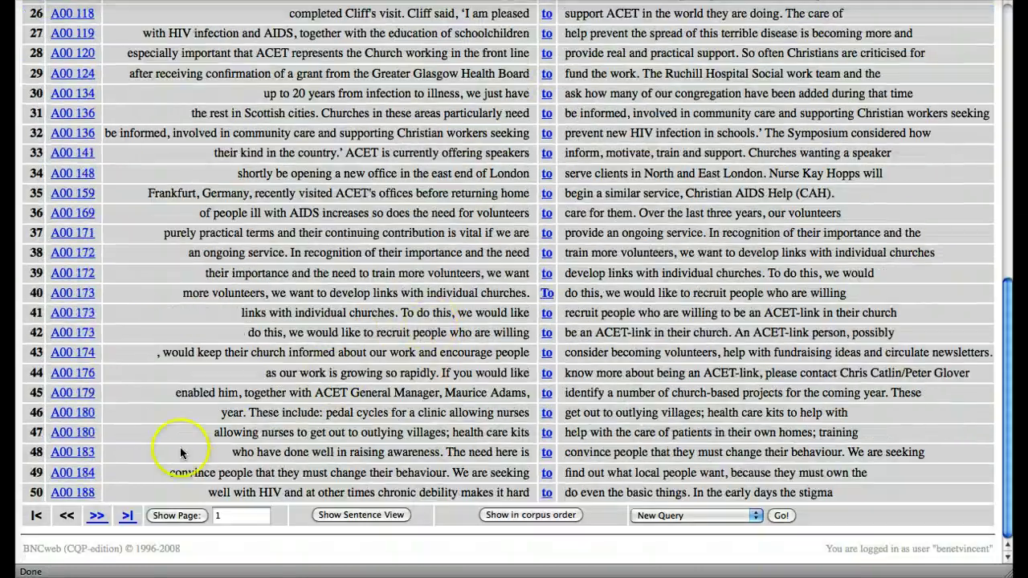
left_click(97, 516)
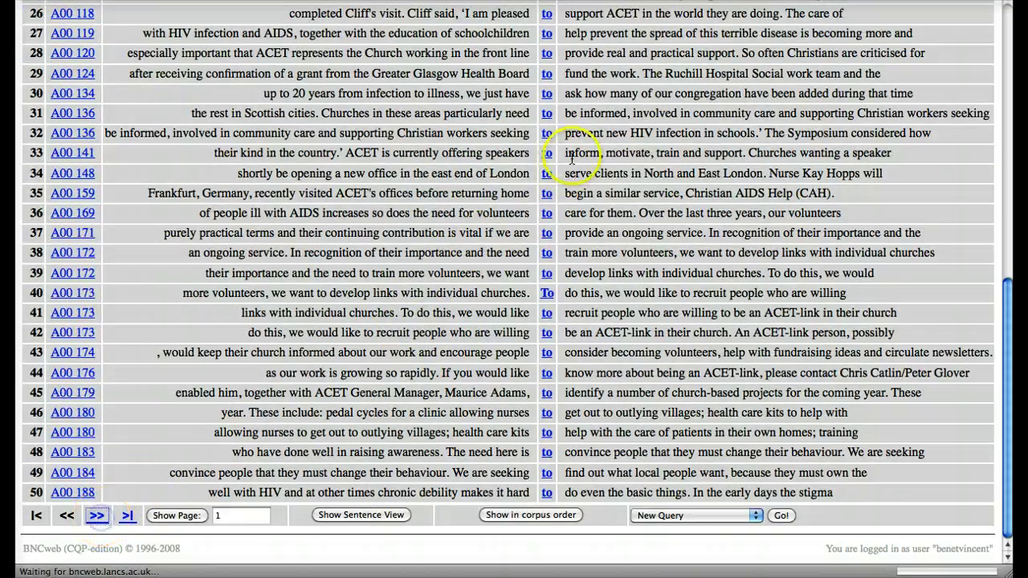
scroll(632, 155, "down", 15)
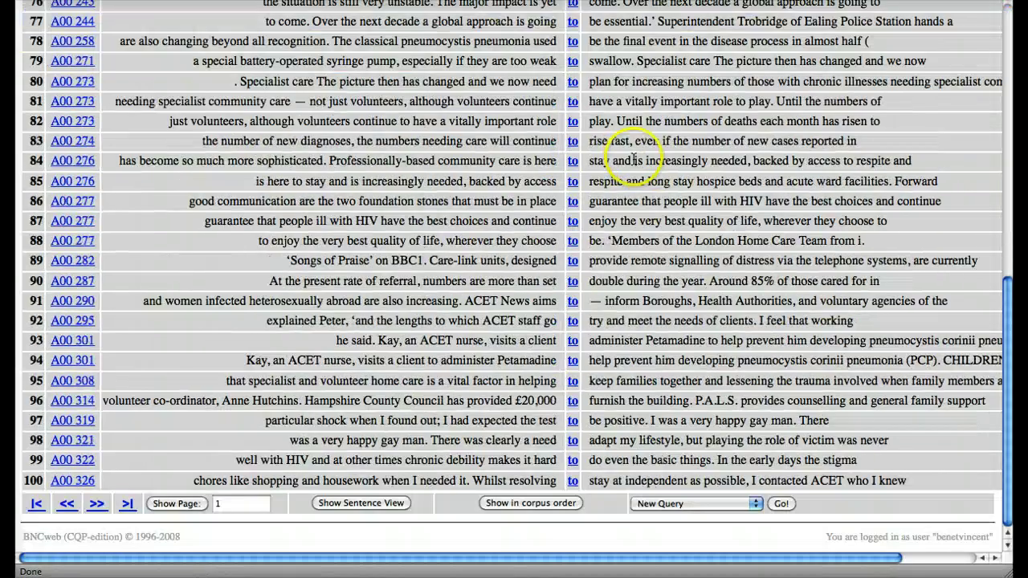
left_click(97, 506)
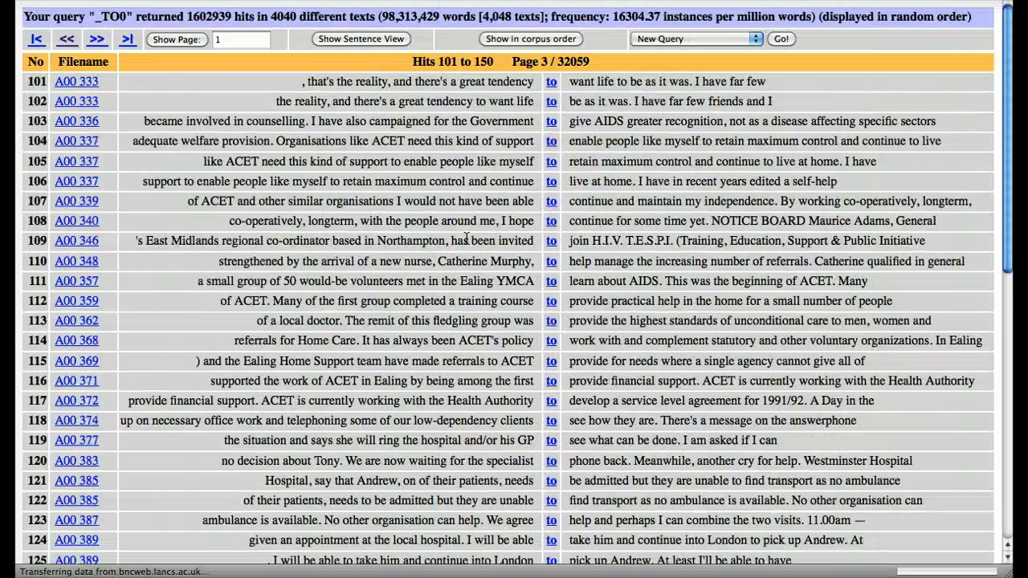
scroll(97, 432, "down", 15)
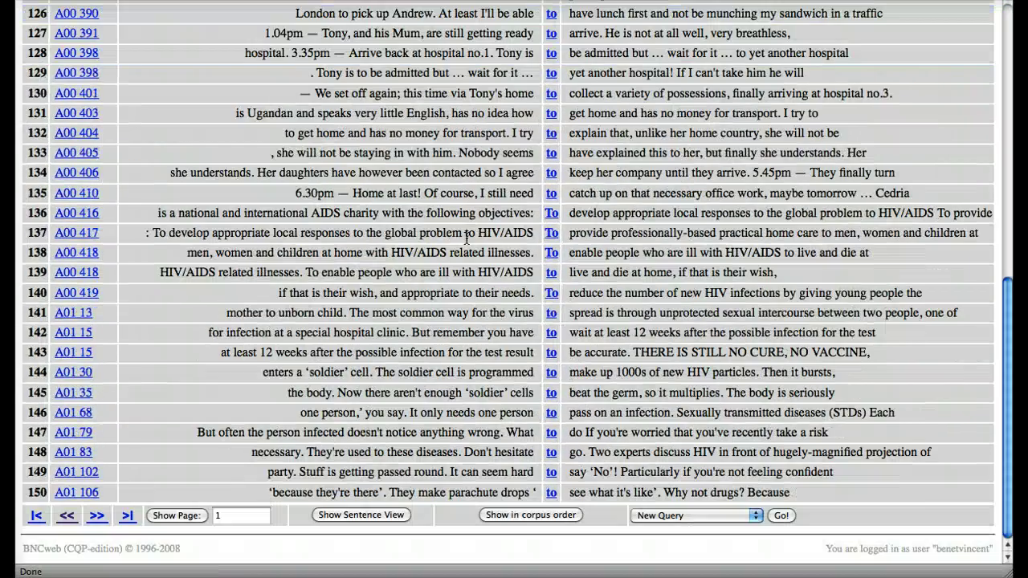
left_click(96, 515)
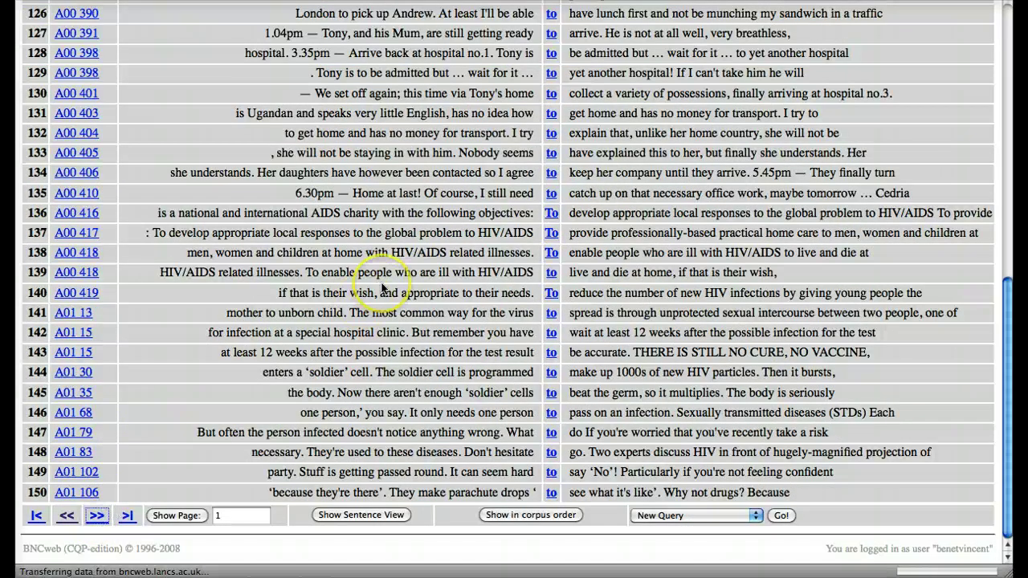
scroll(363, 303, "down", 15)
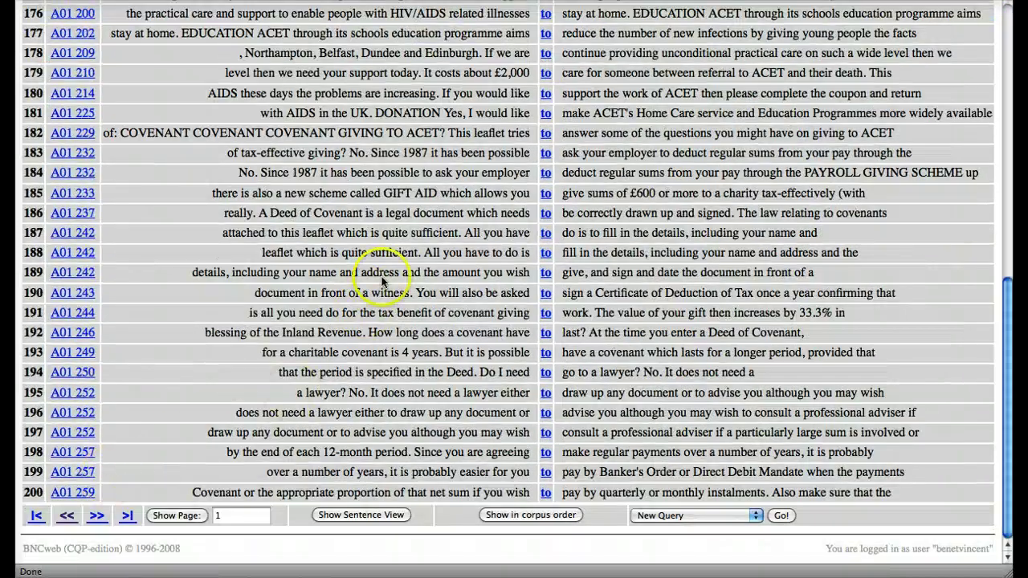
left_click(98, 518)
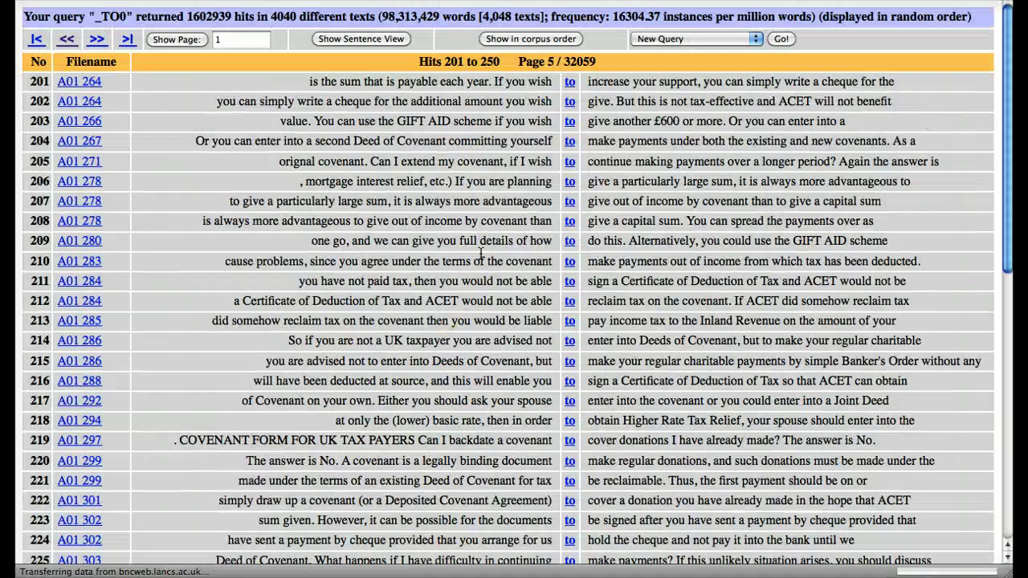
scroll(481, 254, "down", 6)
scroll(481, 254, "down", 4)
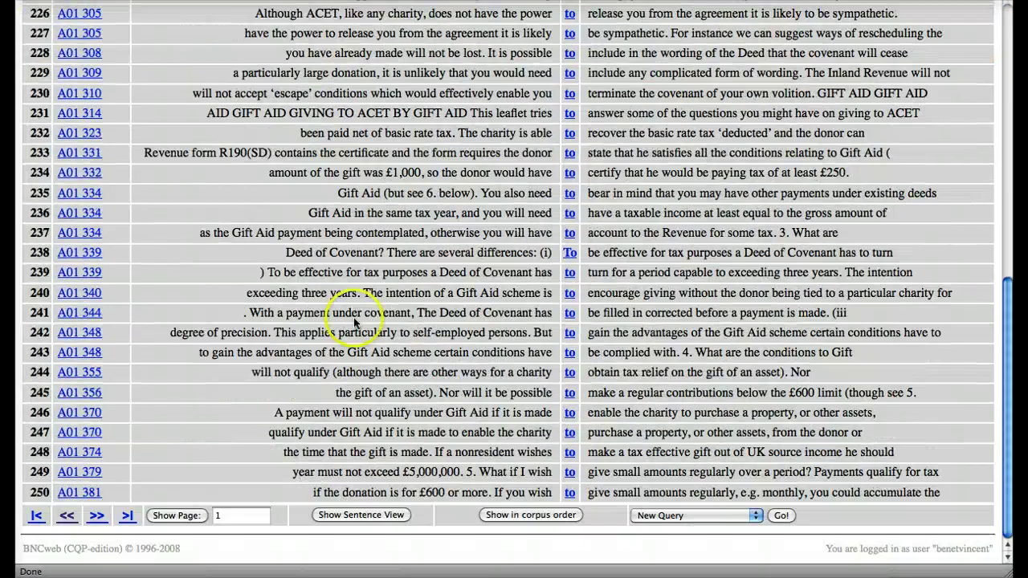
left_click(98, 518)
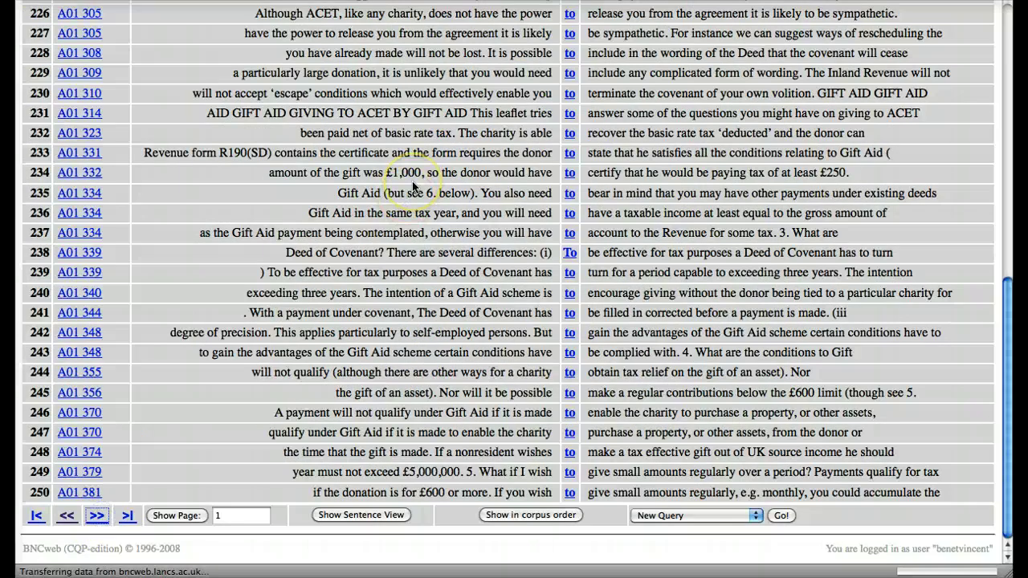
scroll(413, 184, "down", 10)
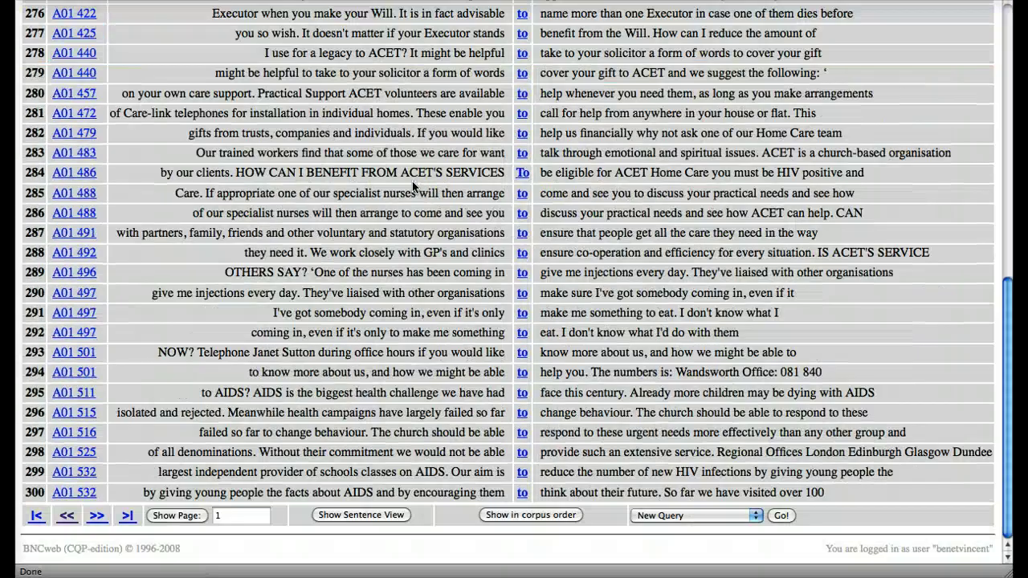
scroll(414, 187, "up", 10)
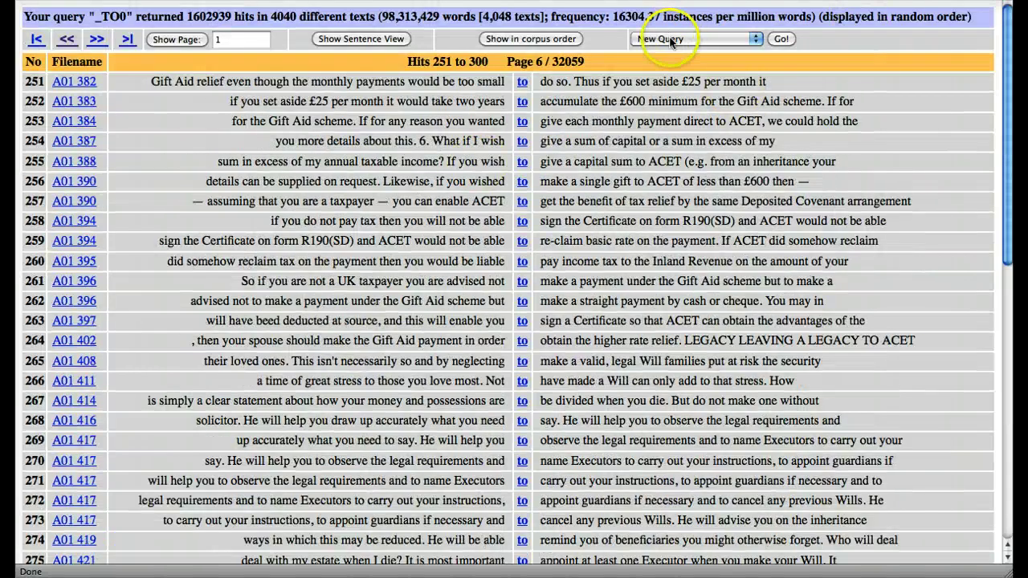
- Try to generate a frequency breakdown of the _TO0 hits and return to the concordance page
left_click(671, 40)
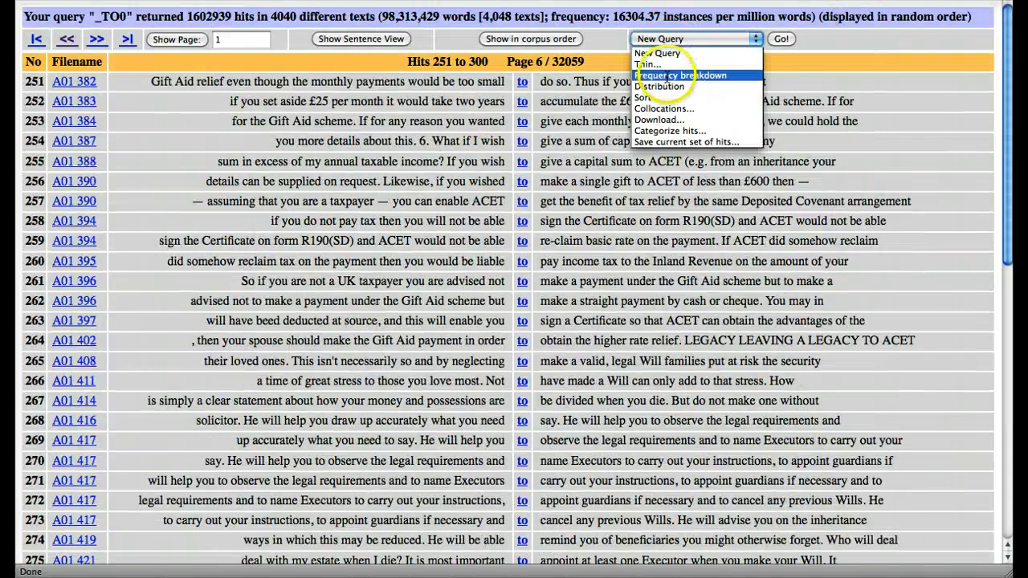
left_click(666, 74)
left_click(783, 39)
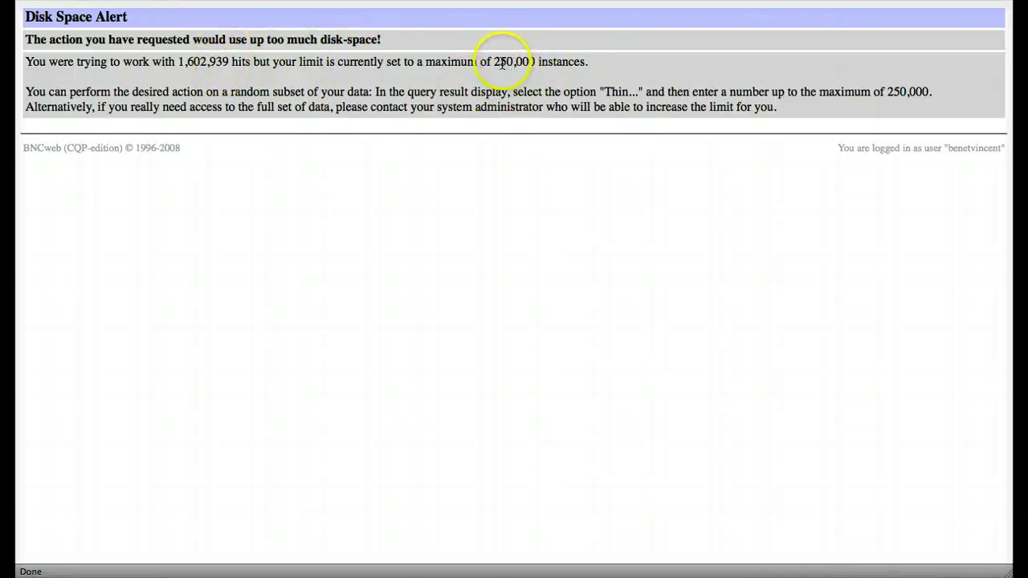
key("alt+Left")
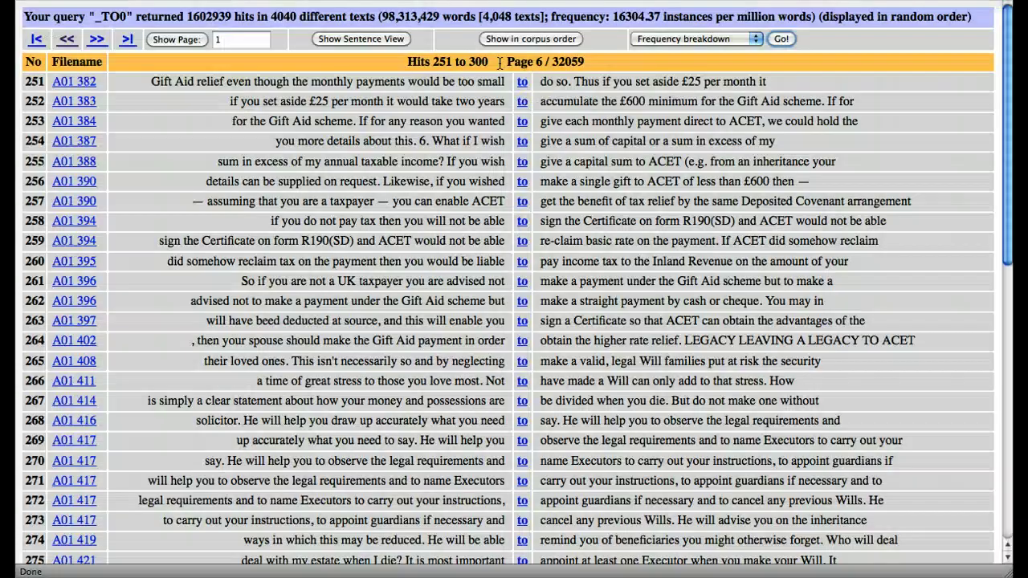
- Thin the _TO0 query results to a reproducible random selection of 250000 hits
left_click(690, 40)
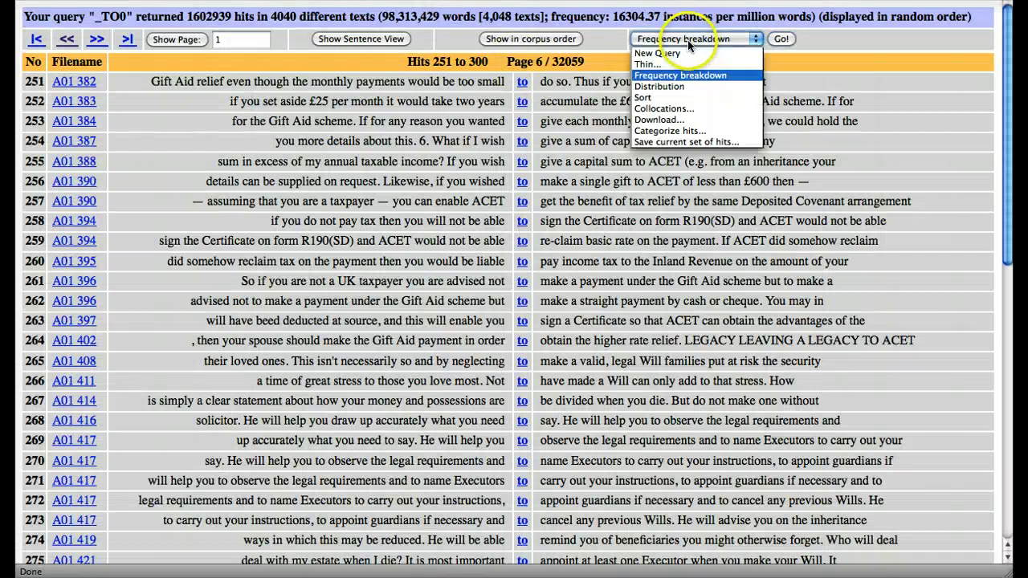
left_click(671, 64)
left_click(781, 39)
left_click(464, 53)
type("250000")
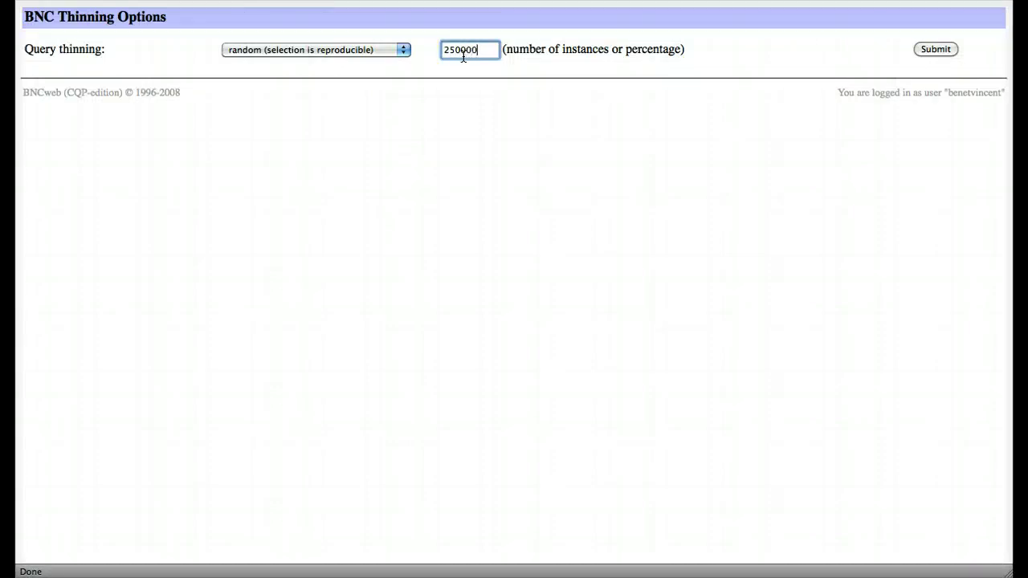
left_click(944, 49)
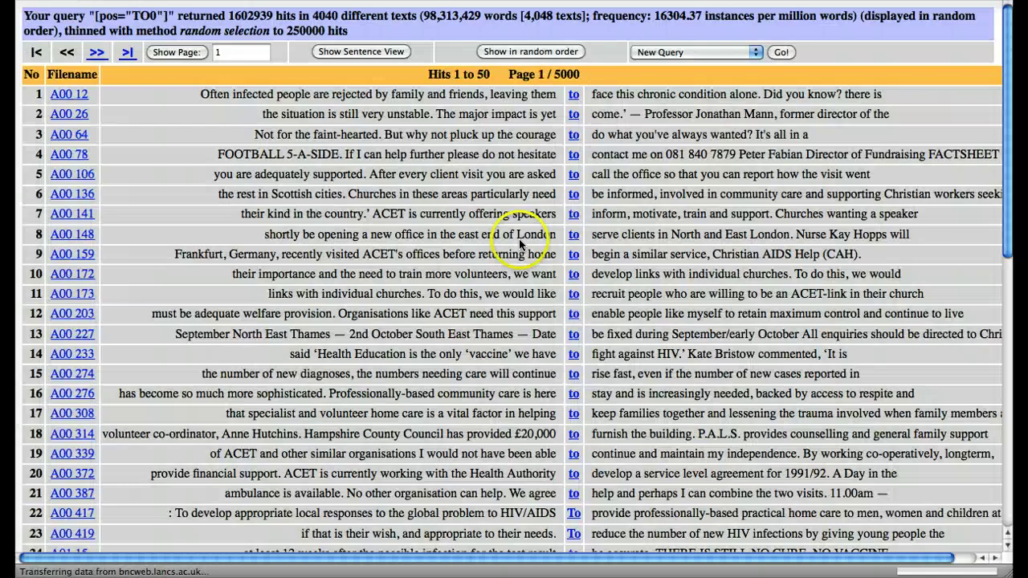
- Generate a frequency breakdown of the word forms in the thinned _TO0 hits
scroll(447, 247, "down", 3)
scroll(447, 247, "up", 3)
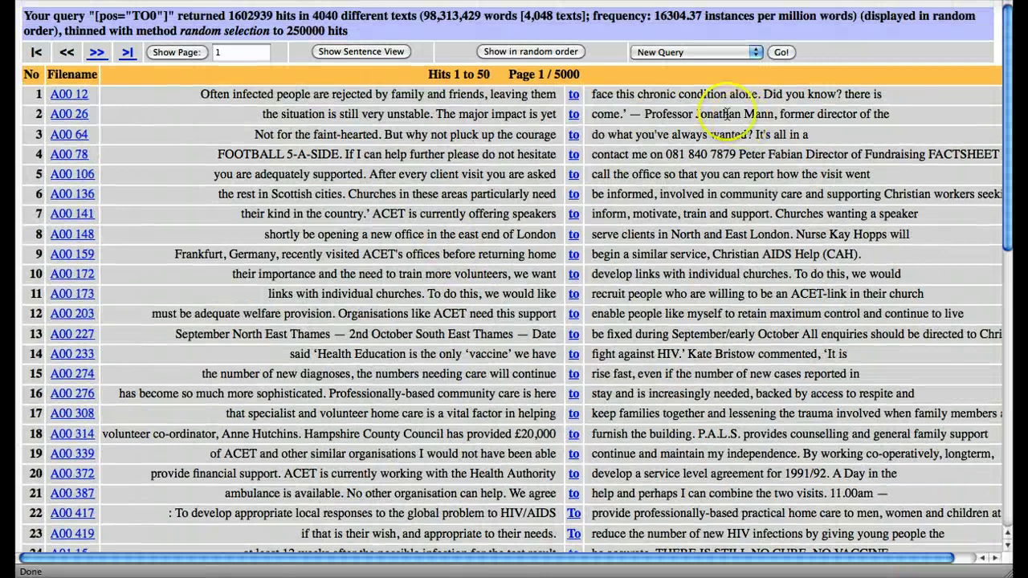
left_click(690, 53)
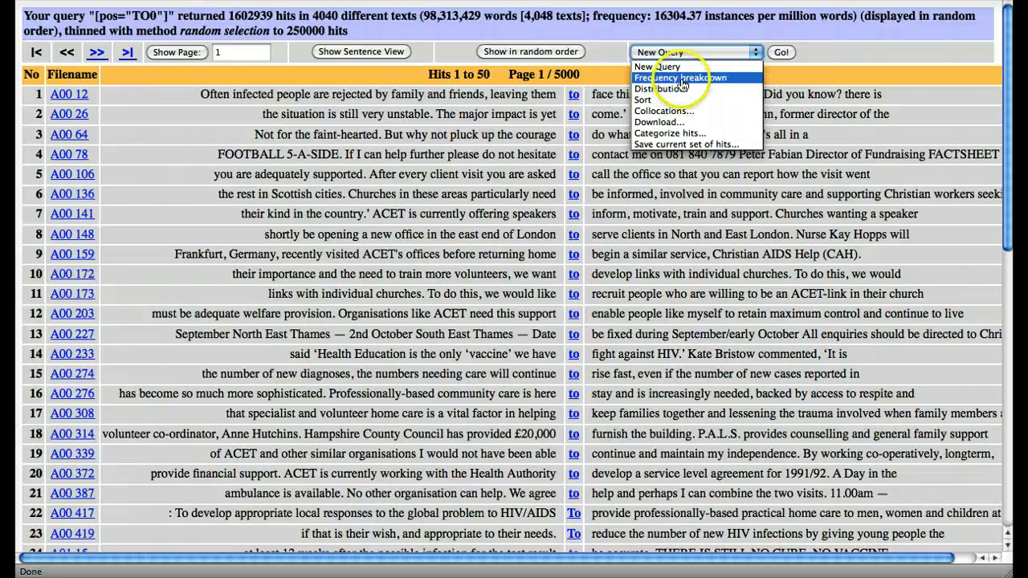
left_click(679, 77)
left_click(789, 55)
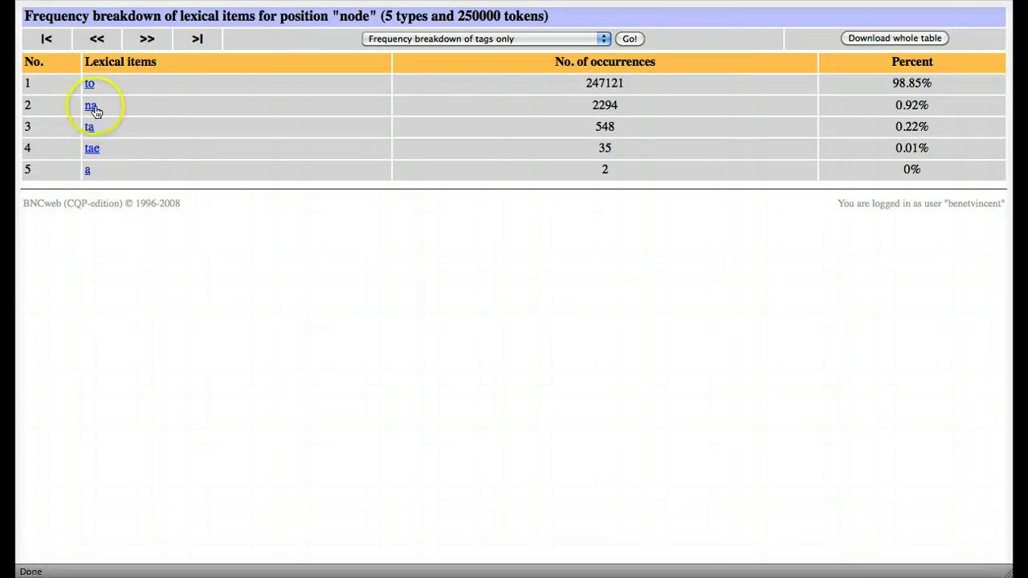
- Open the concordance for the form "na" from the frequency list and skim its first page of hits
left_click(91, 107)
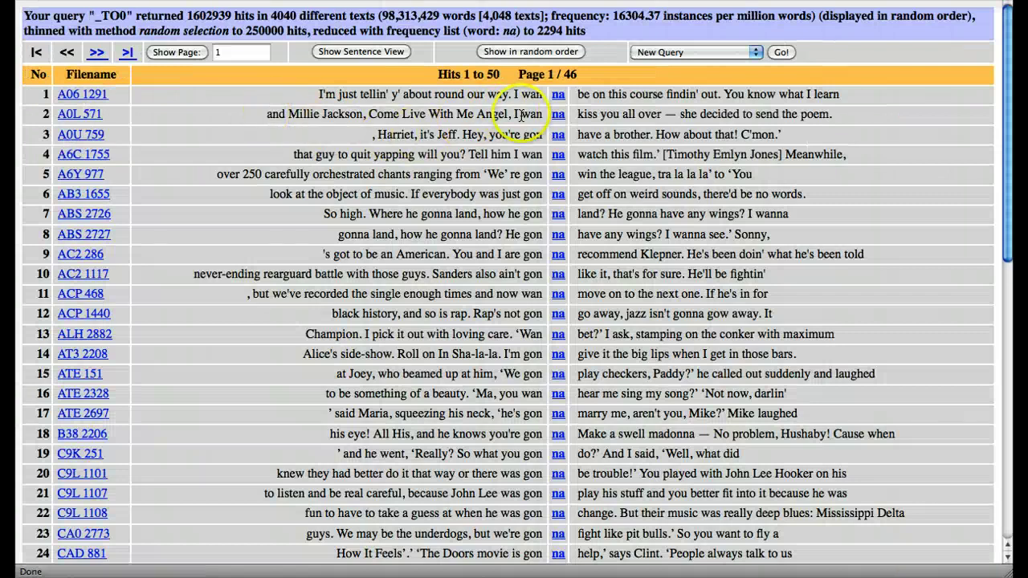
scroll(508, 426, "down", 6)
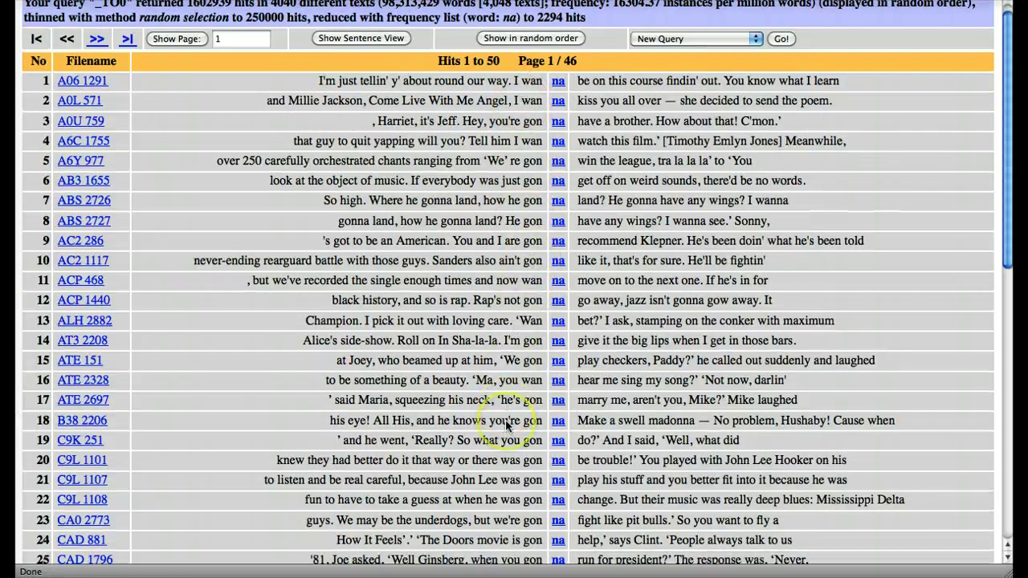
scroll(507, 425, "up", 6)
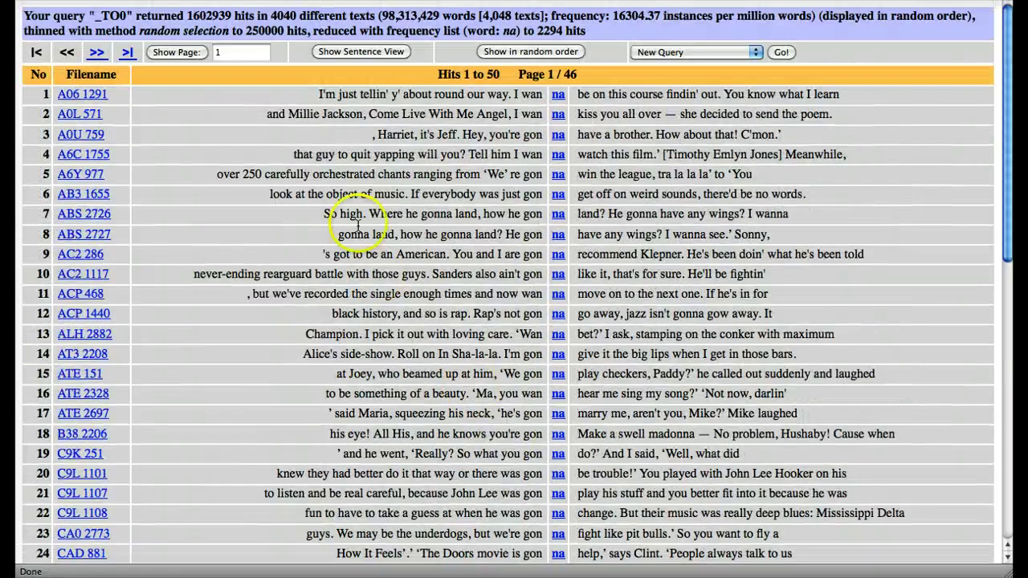